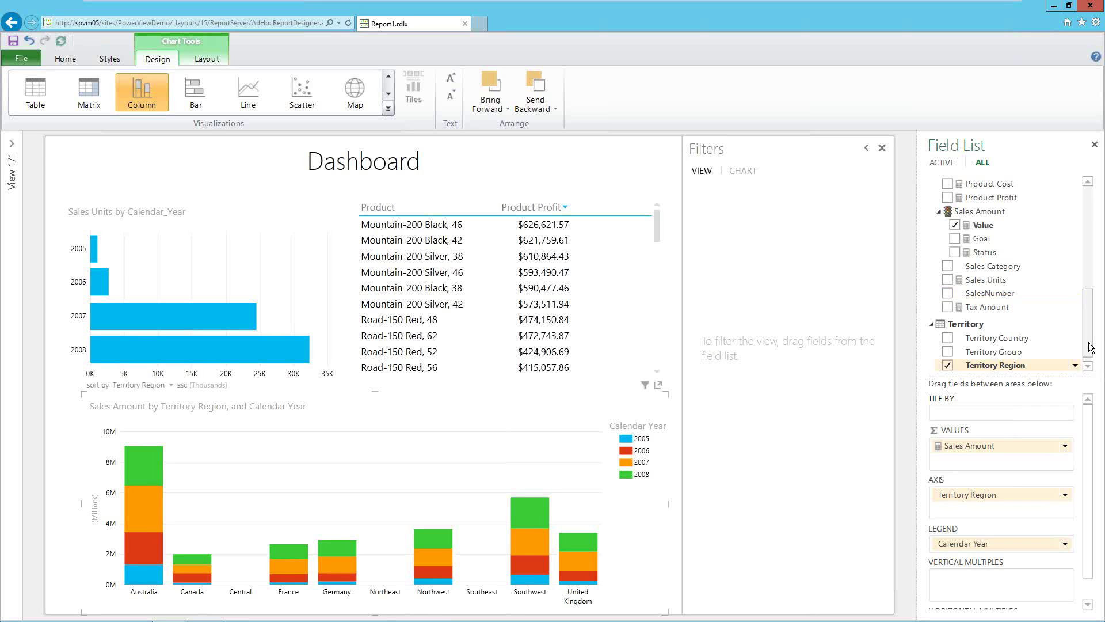
Step: Add Calendar Quarter and ProductSubCategory's SubCategory to the Dashboard's view-level filters
drag(1091, 347, 1093, 230)
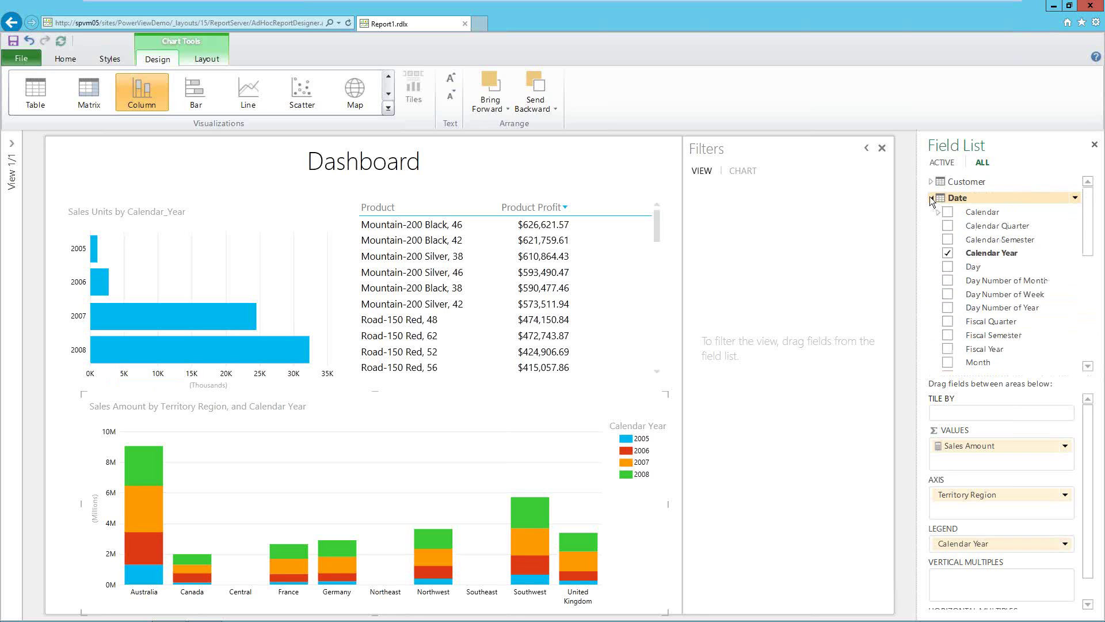
drag(975, 231, 727, 199)
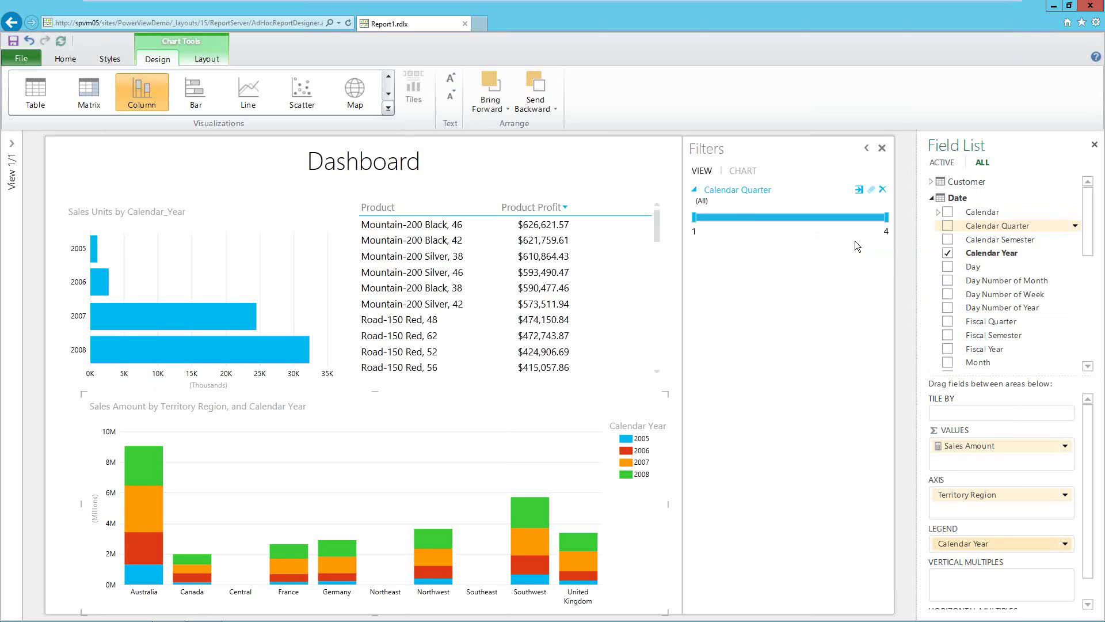
scroll(1070, 287, down, 5)
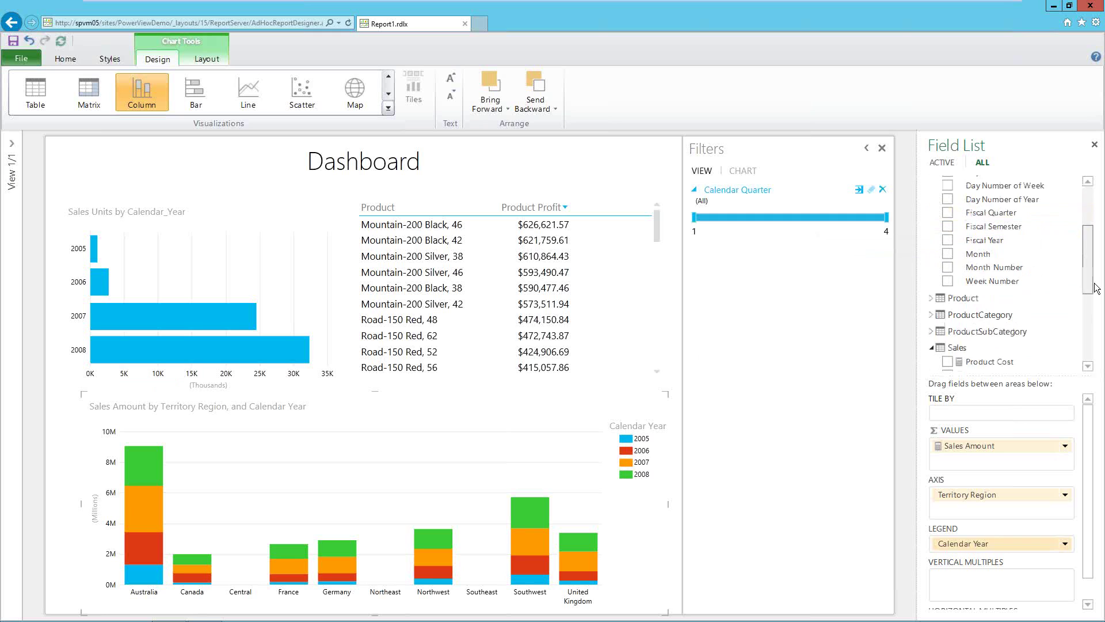
click(931, 266)
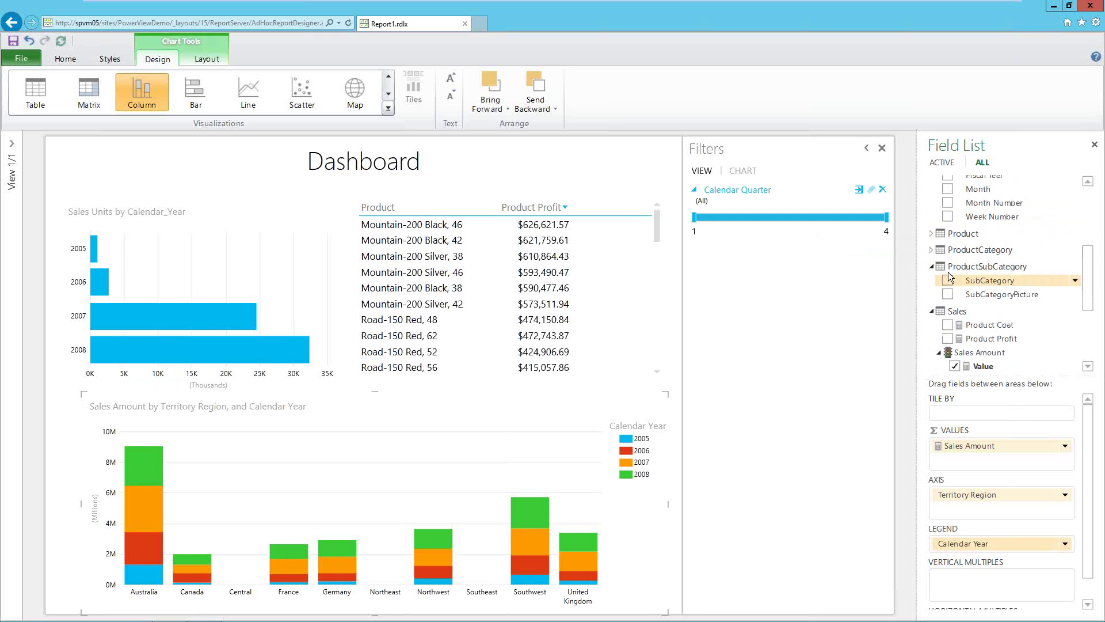
drag(973, 281, 748, 286)
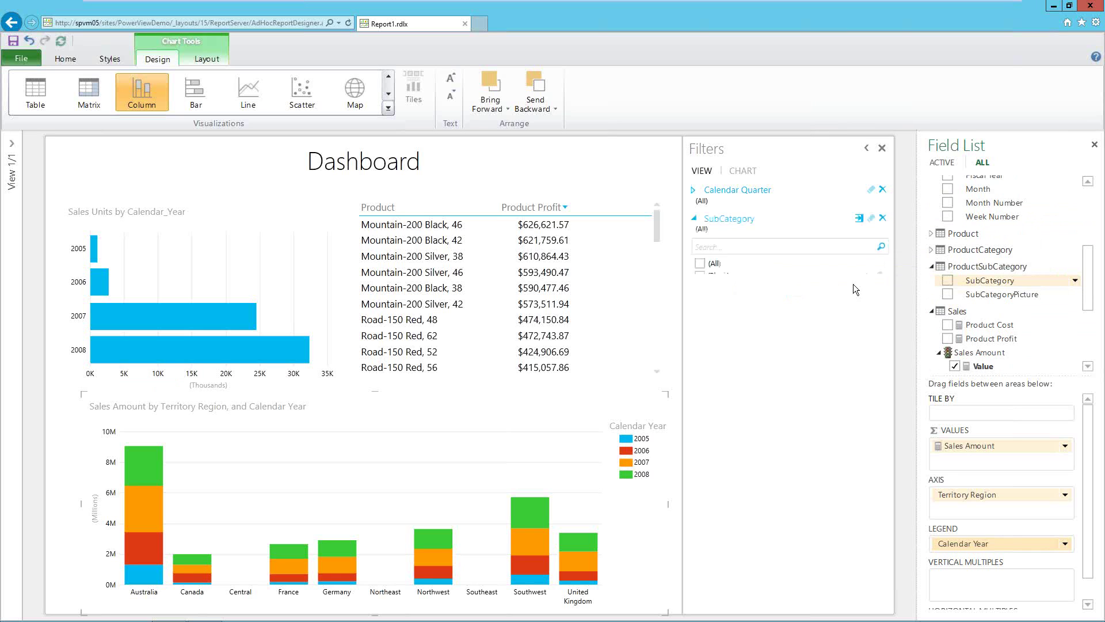
click(931, 266)
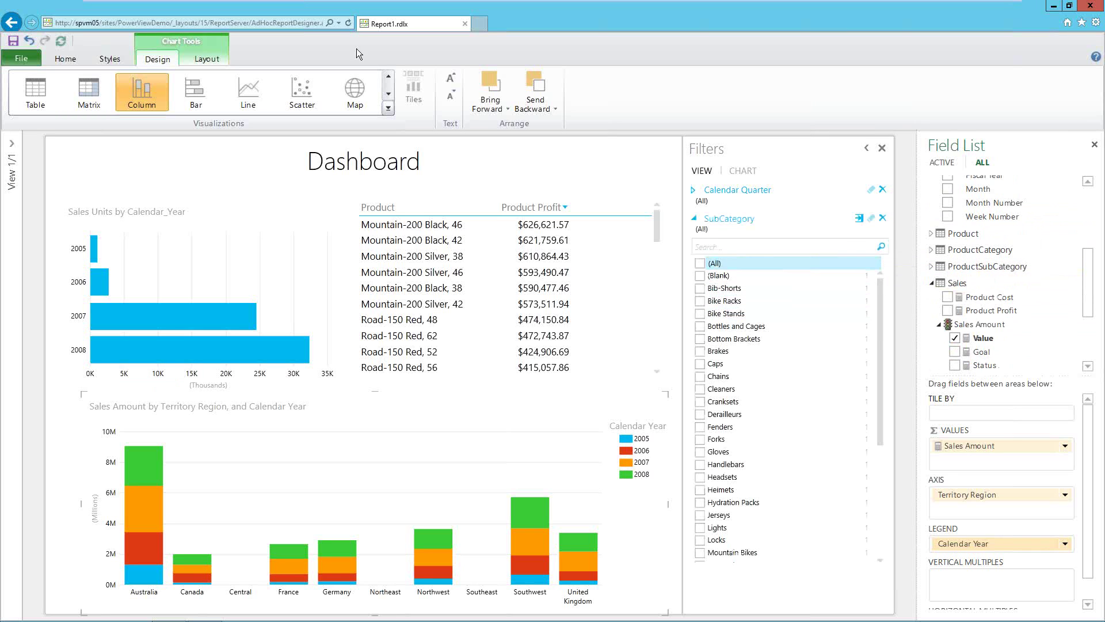
Step: Save the report as Demo.rdlx in the PowerViewDemo Shared Documents library
click(33, 44)
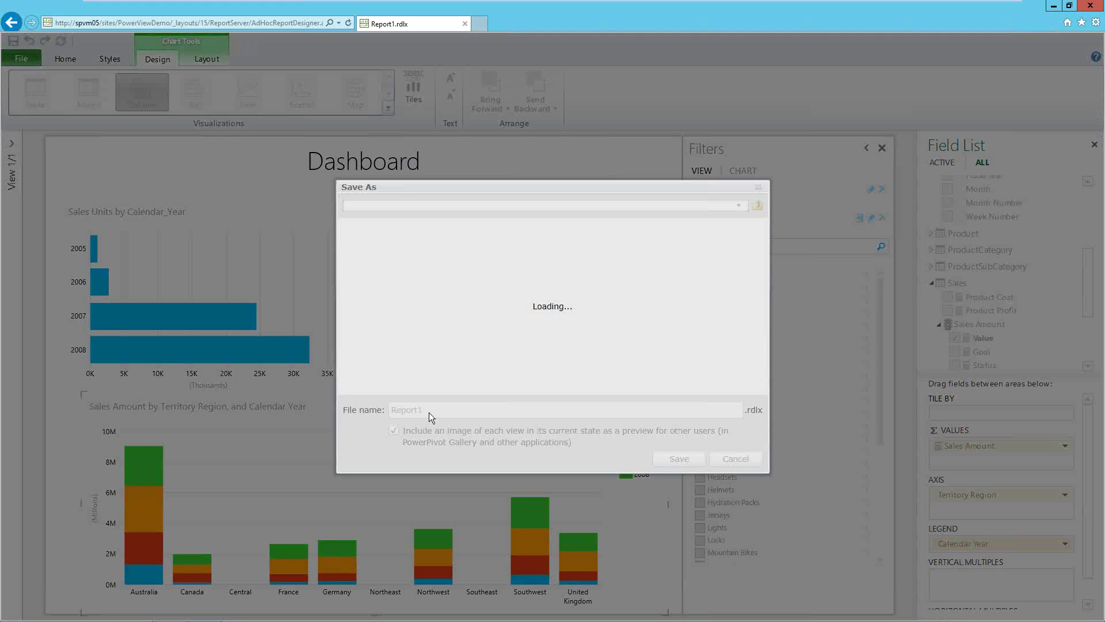
text(Demo)
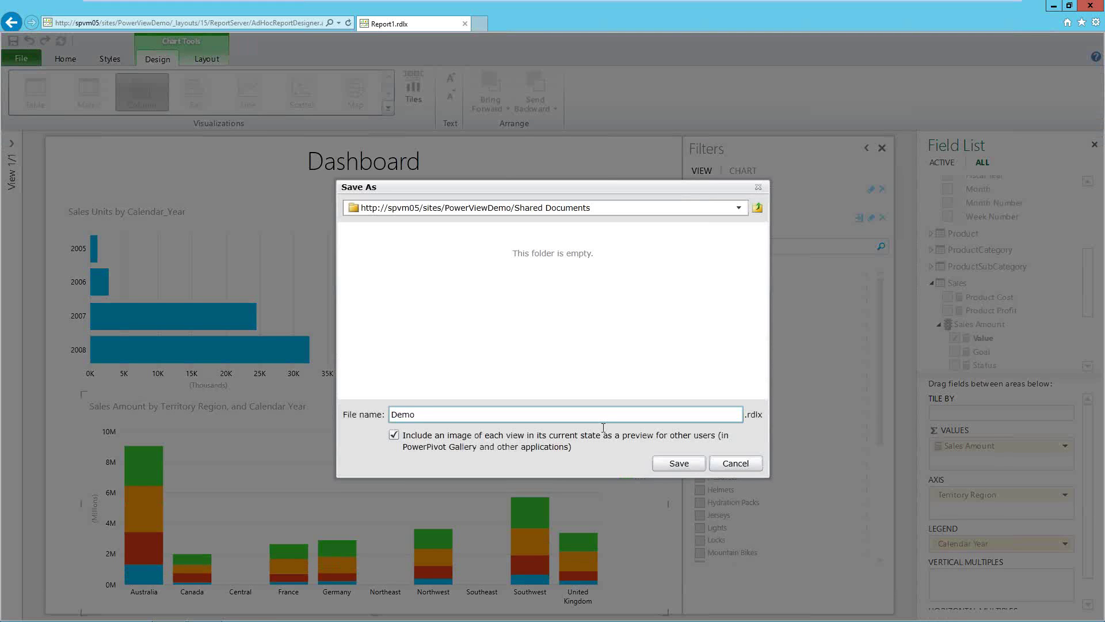
key(Return)
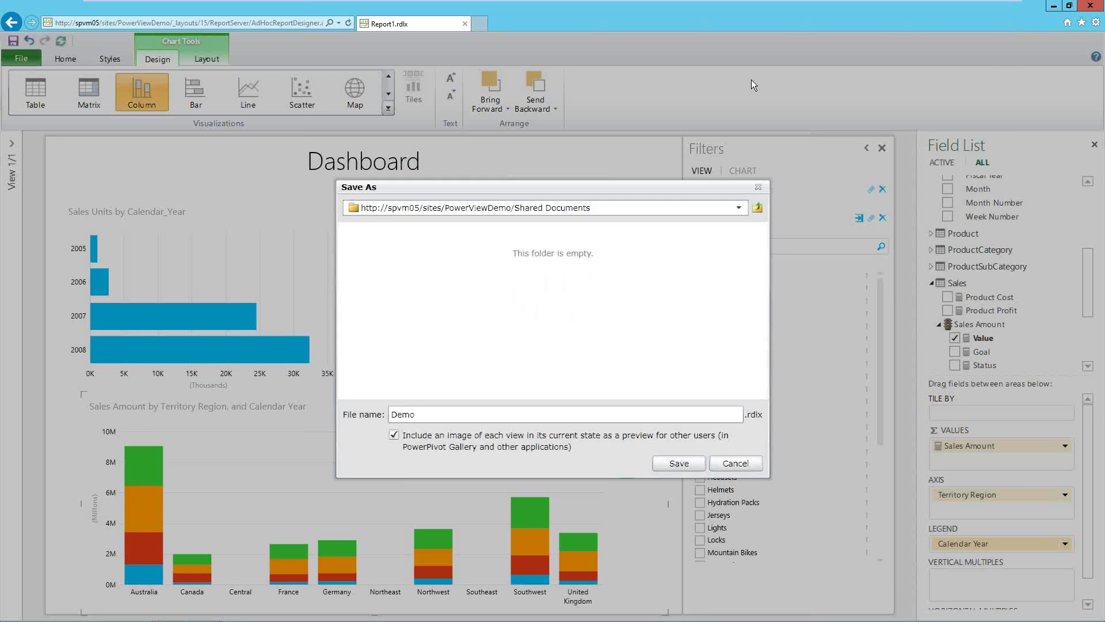
click(64, 59)
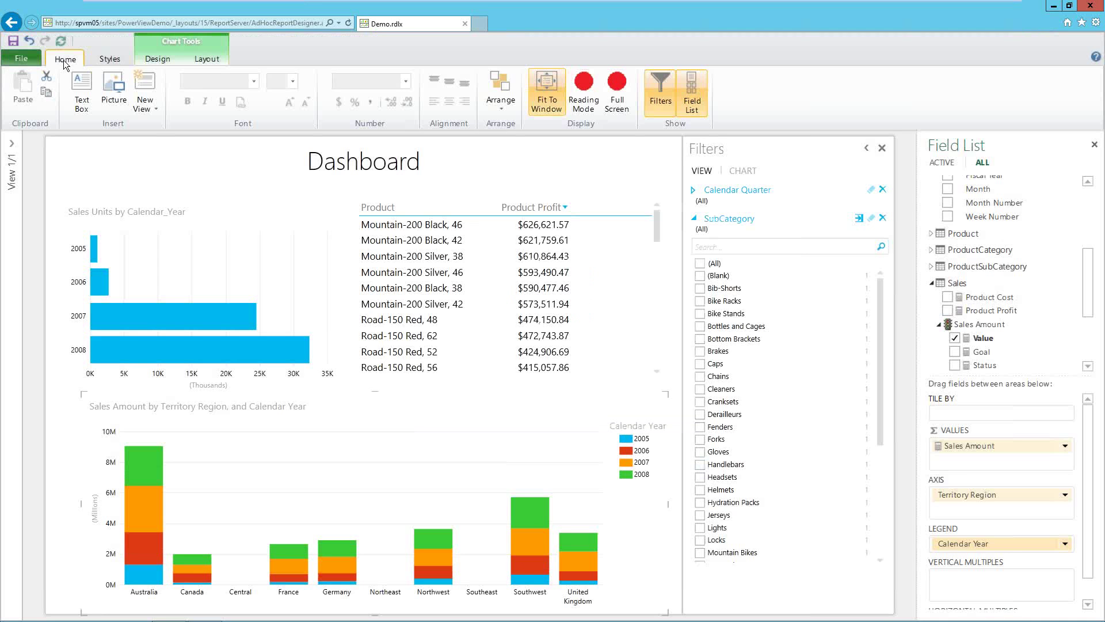
Step: Show the Dashboard full screen and cross-filter it to 2007 sales
click(615, 85)
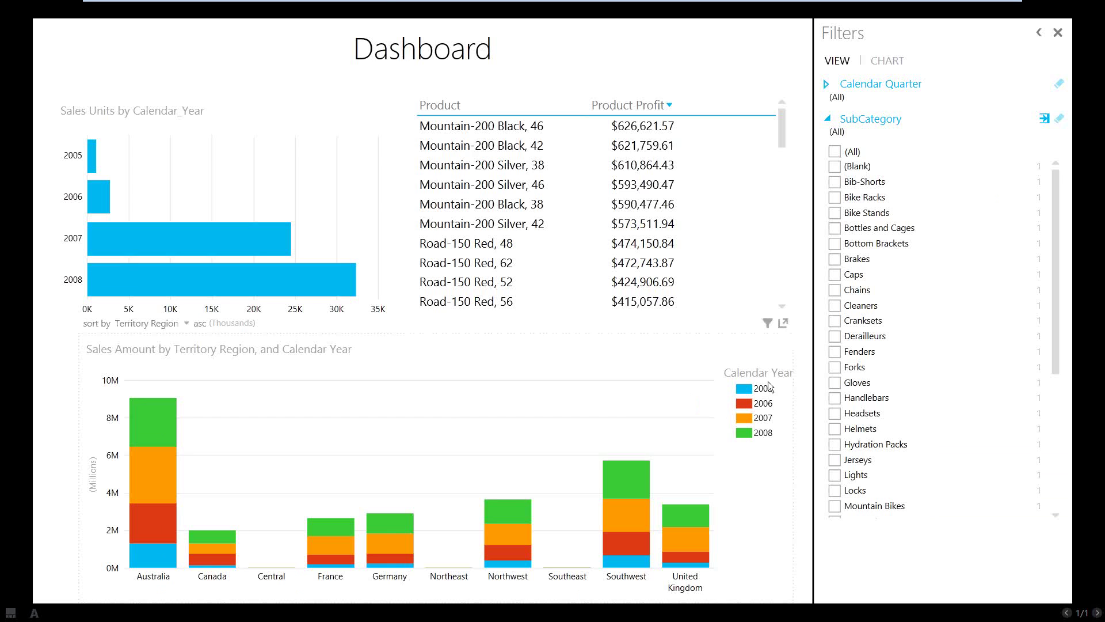
mouse_move(257, 233)
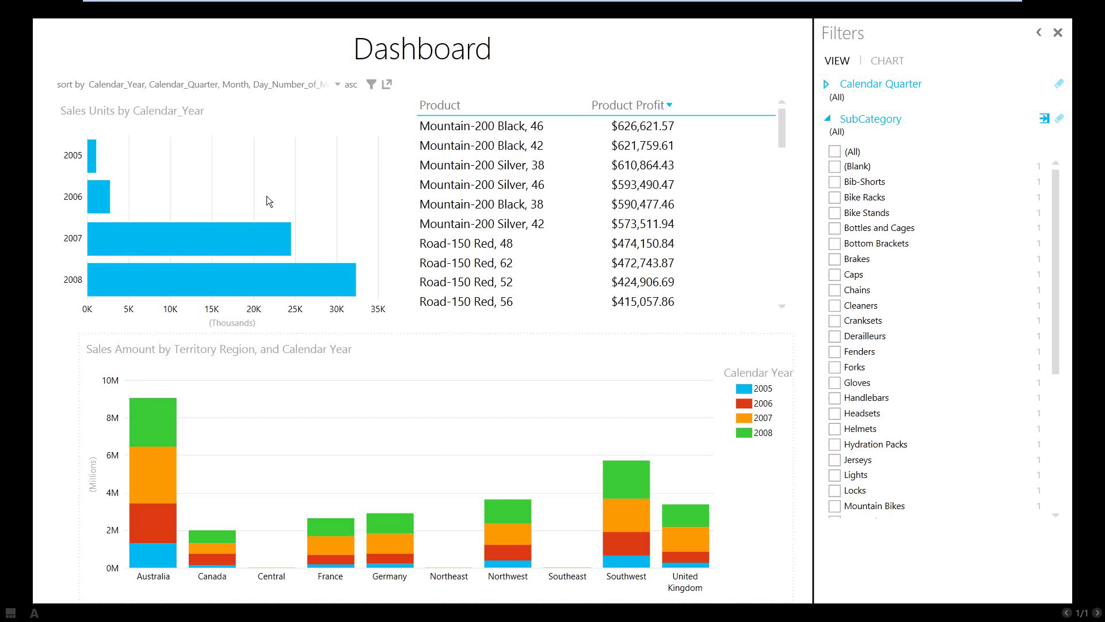
mouse_move(191, 234)
click(189, 234)
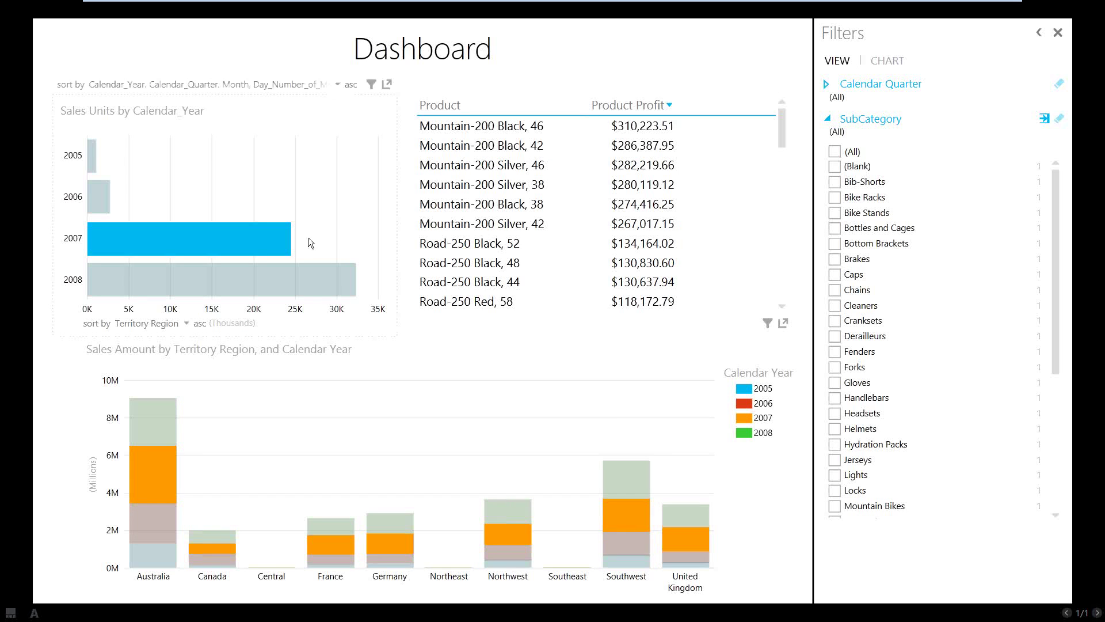
Step: Clear the 2007 highlight, then cross-filter to Southwest's 2005 sales and clear that highlight
mouse_move(194, 235)
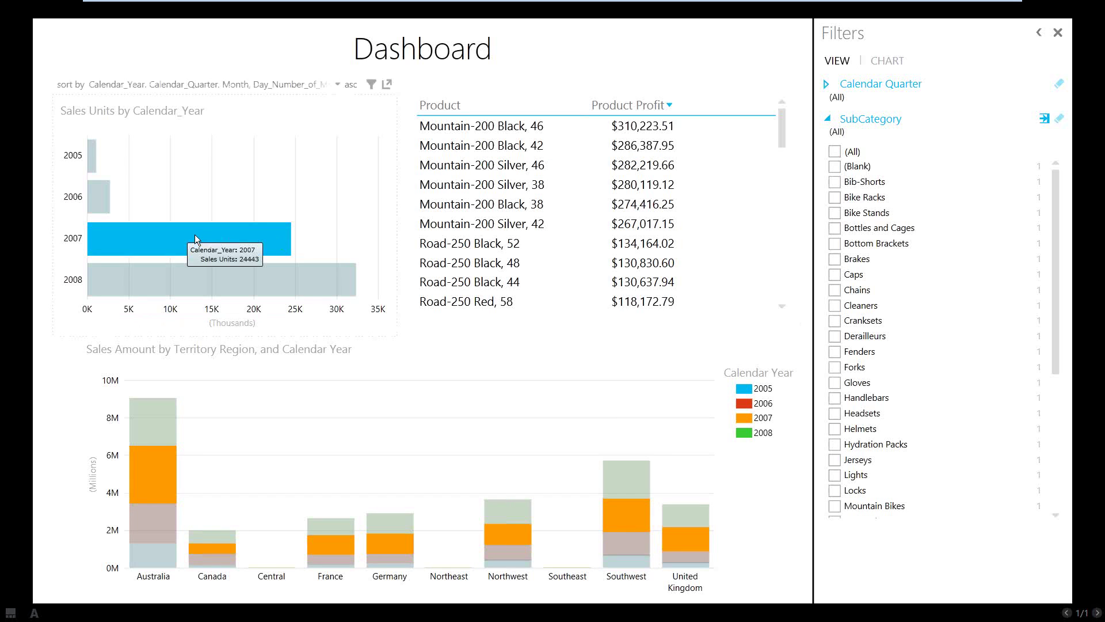
click(195, 234)
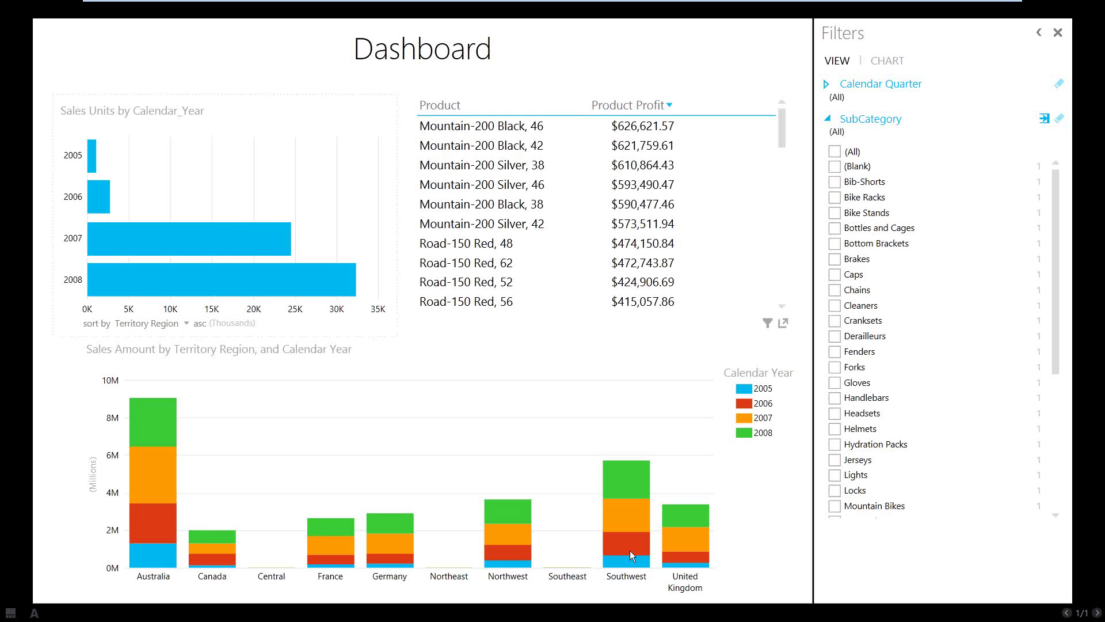
mouse_move(633, 566)
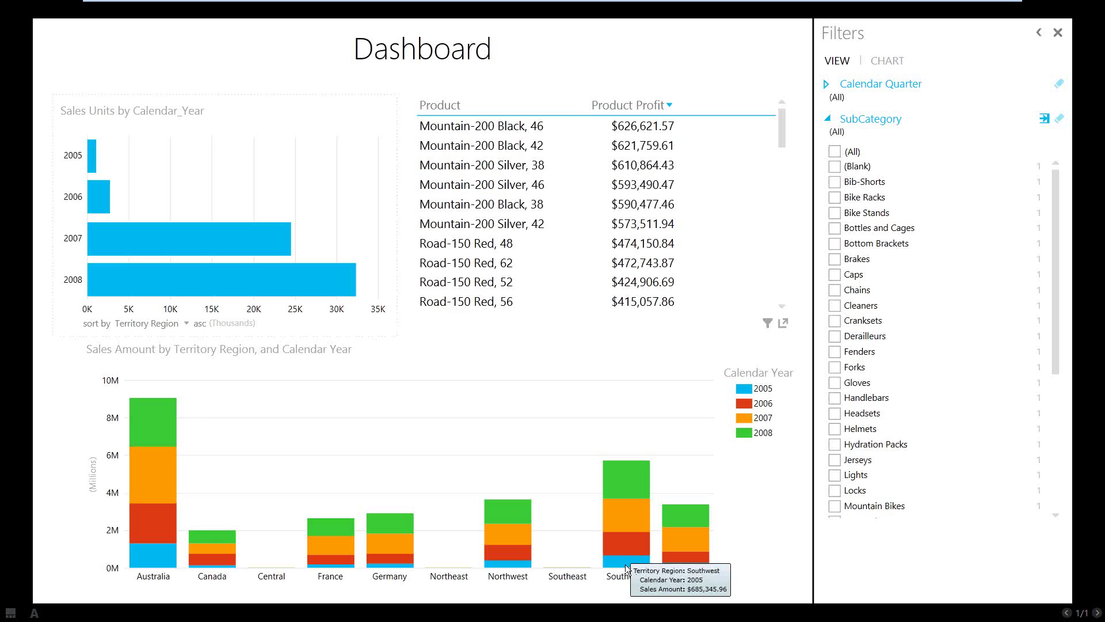
click(625, 563)
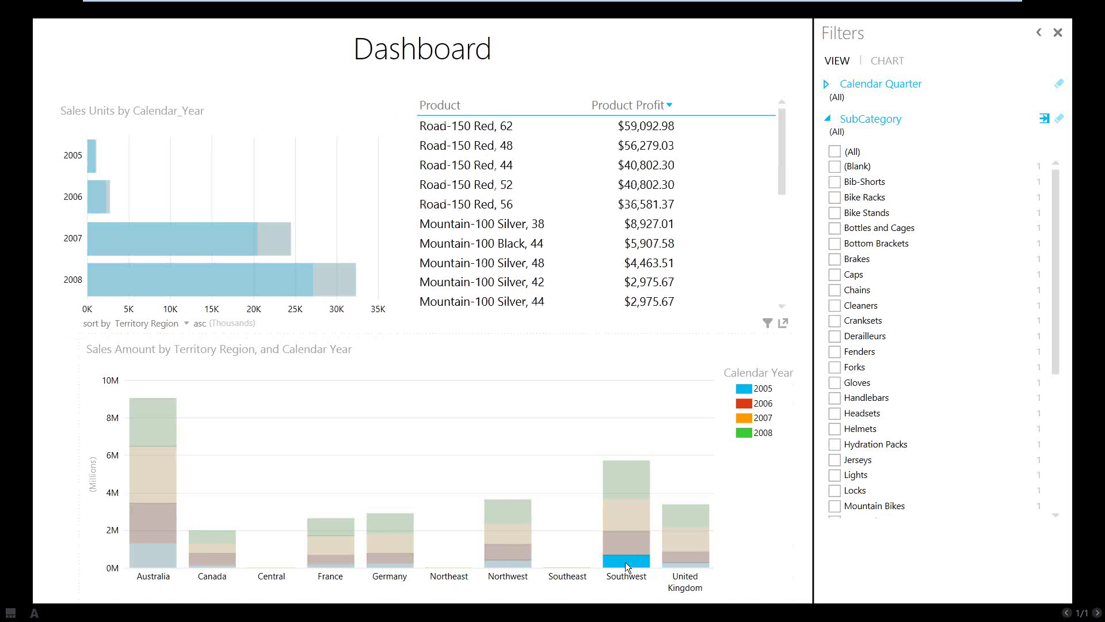
click(625, 562)
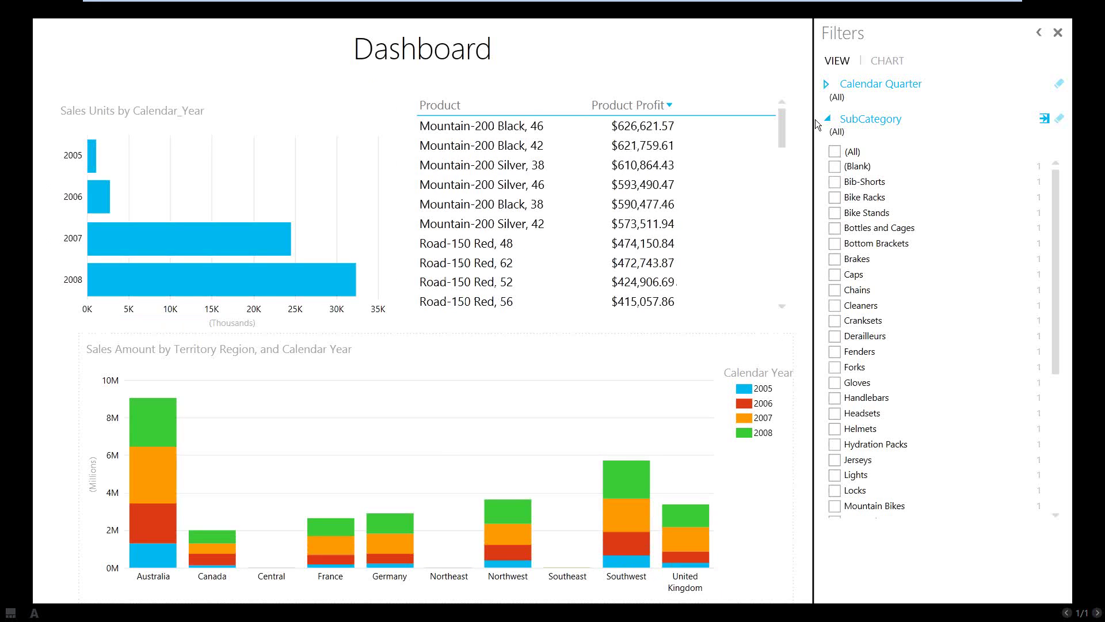
Step: Limit Calendar Quarter to quarter 2 onward, toggle the Helmets filter on and off, then exit full screen
click(827, 86)
mouse_move(830, 120)
mouse_down()
mouse_move(982, 118)
mouse_move(839, 119)
mouse_up()
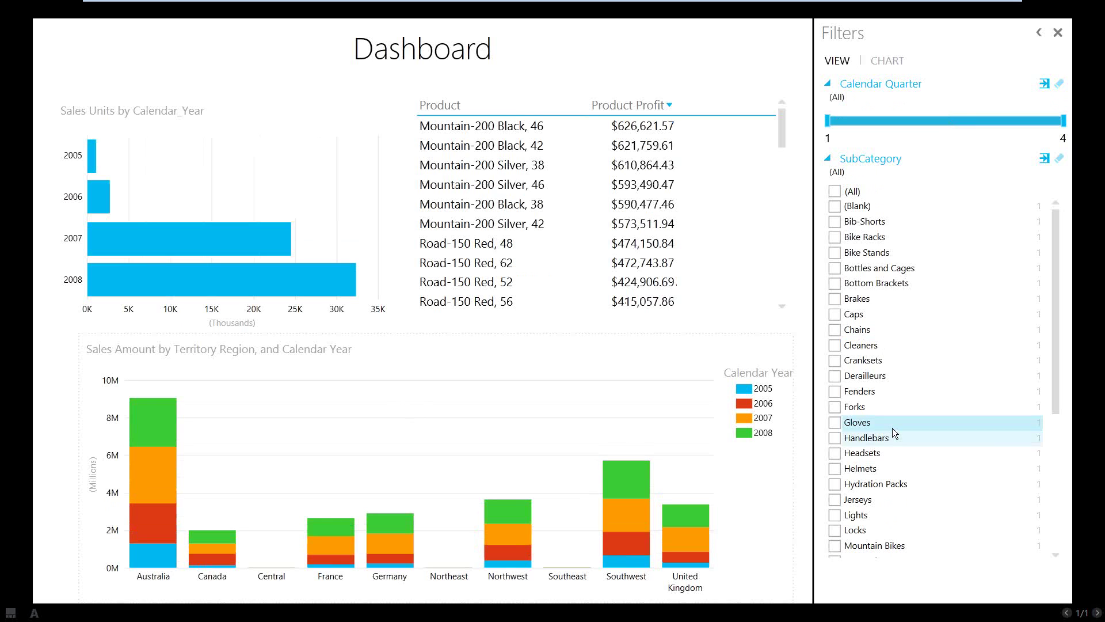
click(834, 468)
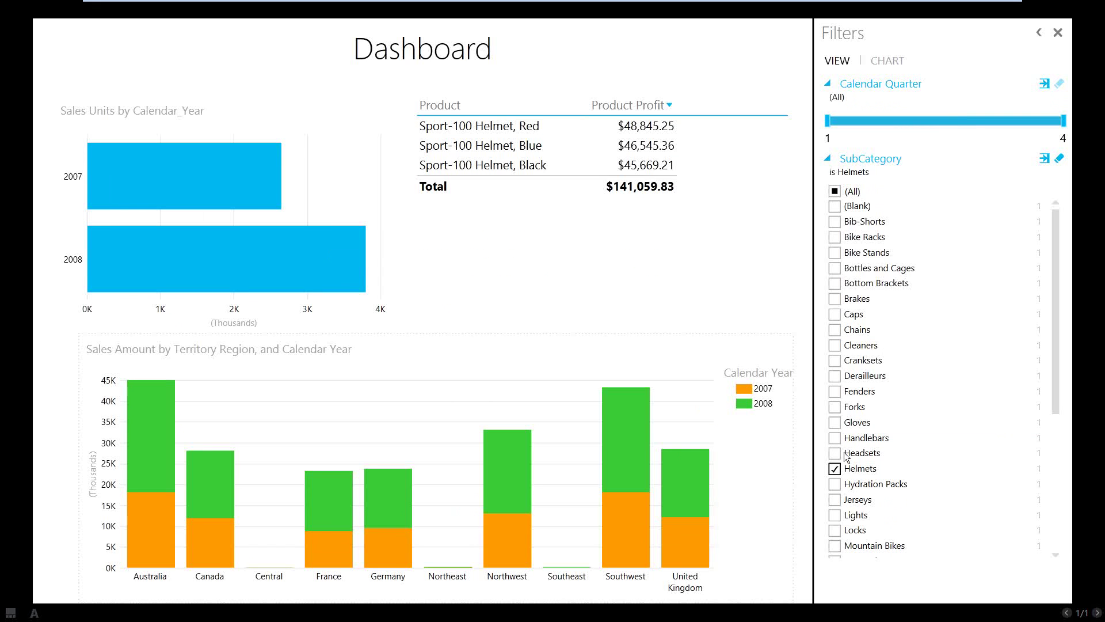
click(836, 468)
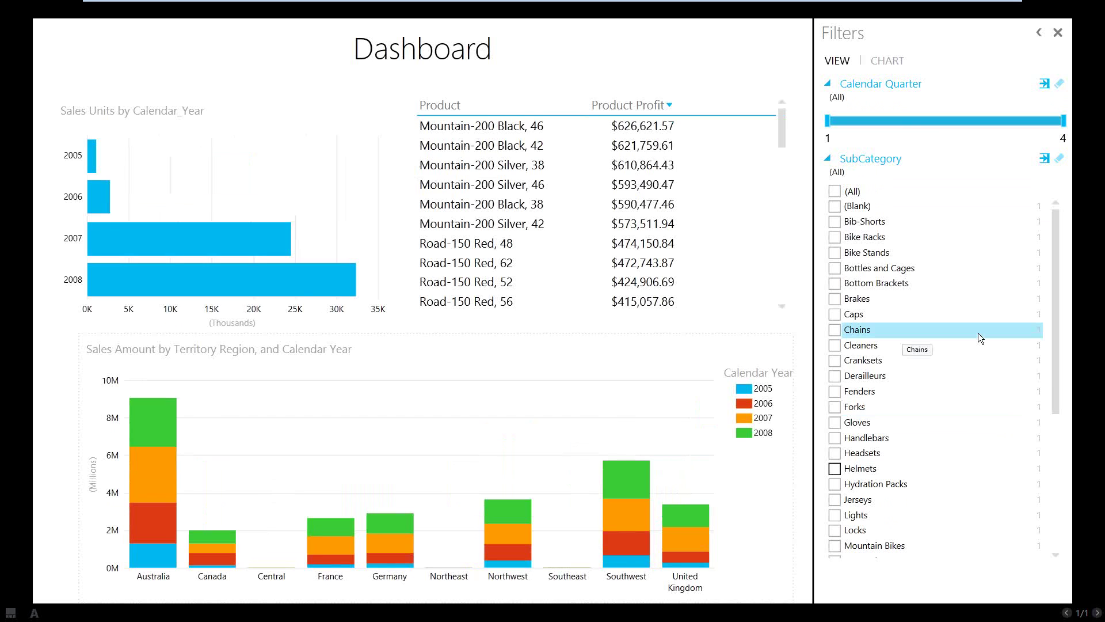
key(Escape)
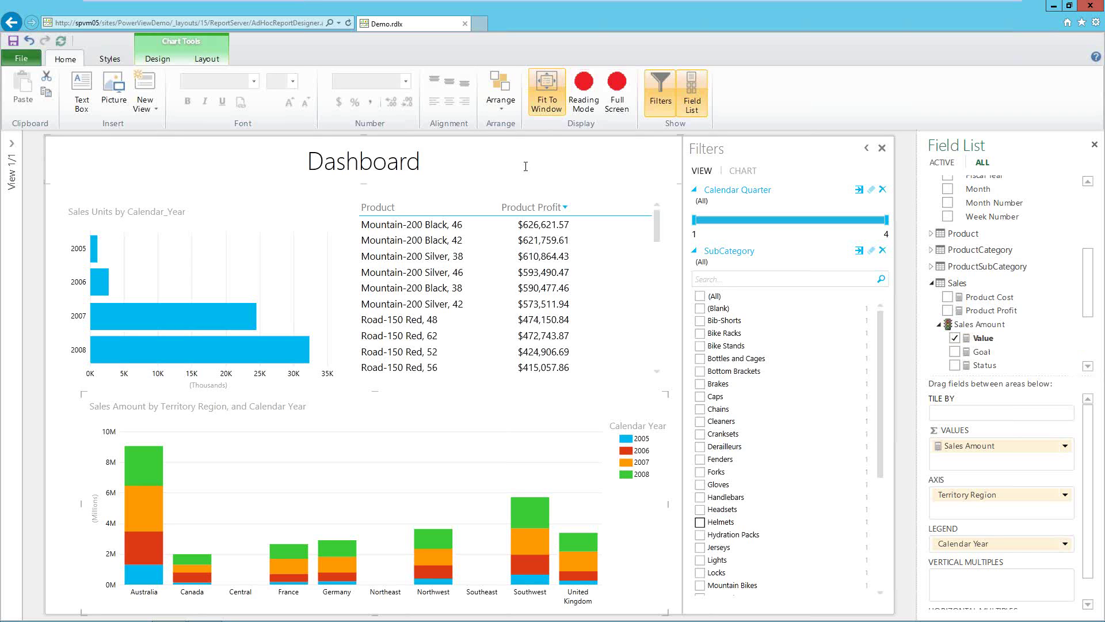
Step: Expand the Views pane and show the options for adding another view
click(12, 142)
click(132, 167)
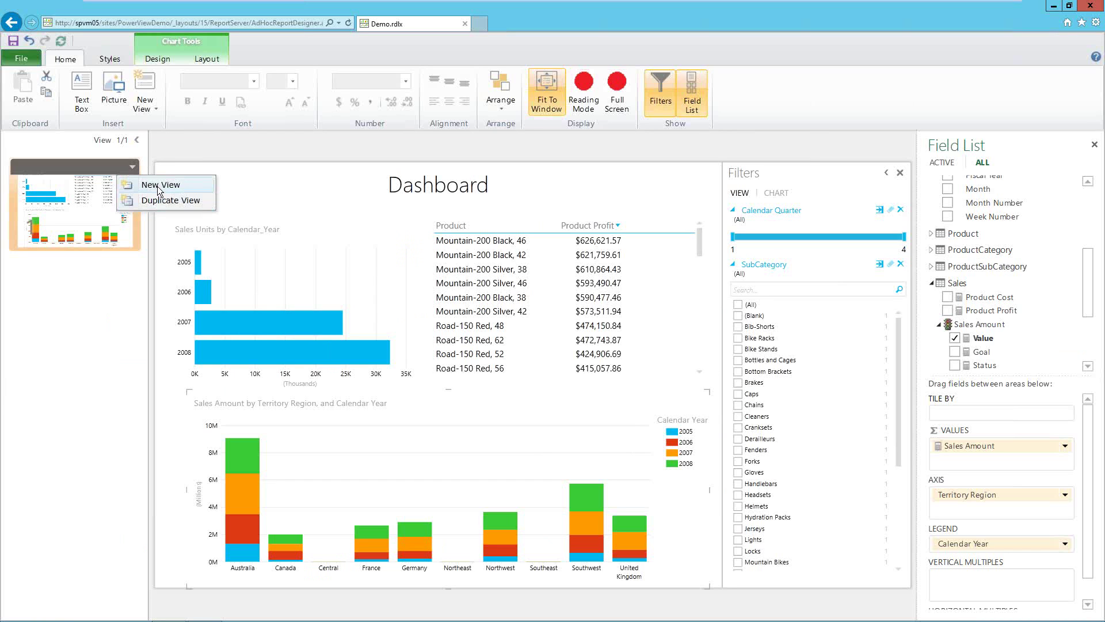
Step: Add a new blank view and collapse the Sales, Territory and Date field lists
click(159, 184)
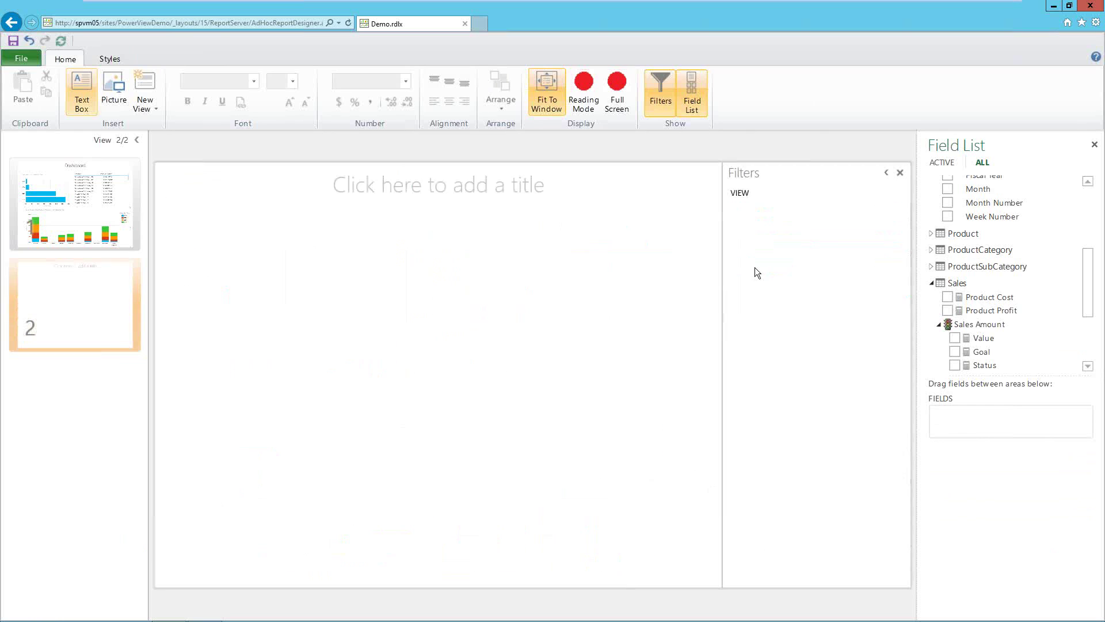
click(932, 282)
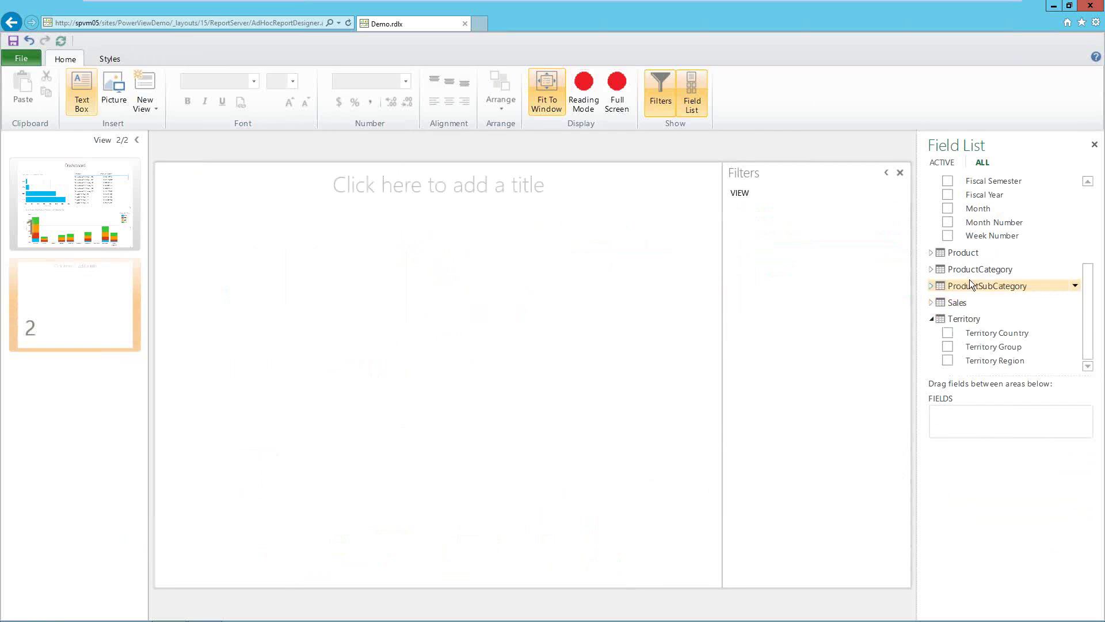
click(931, 319)
scroll(1086, 319, up, 5)
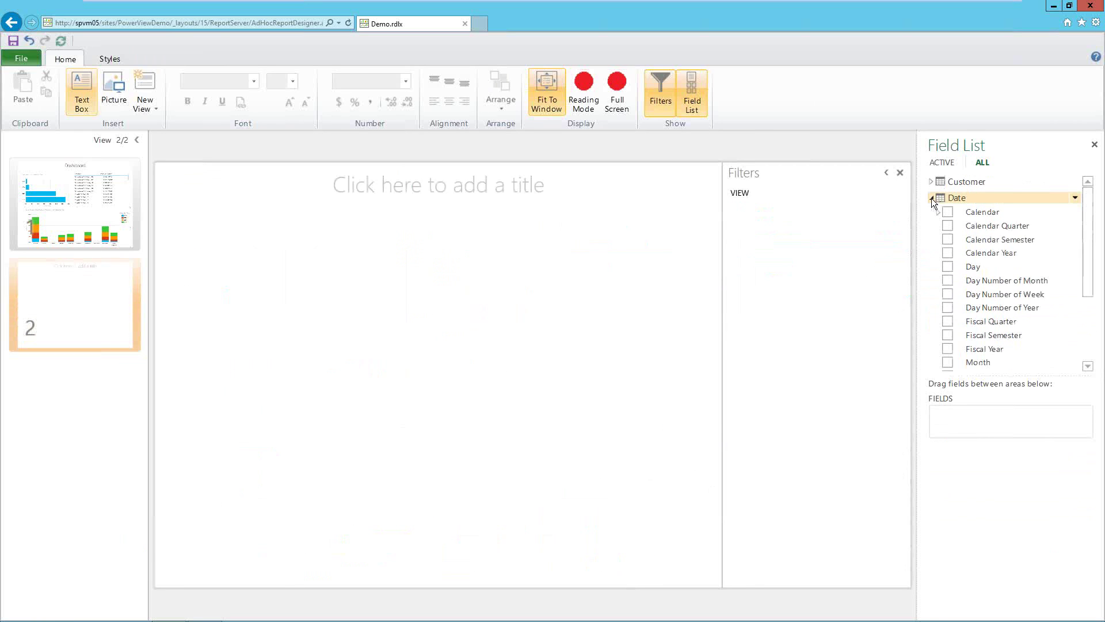
click(931, 198)
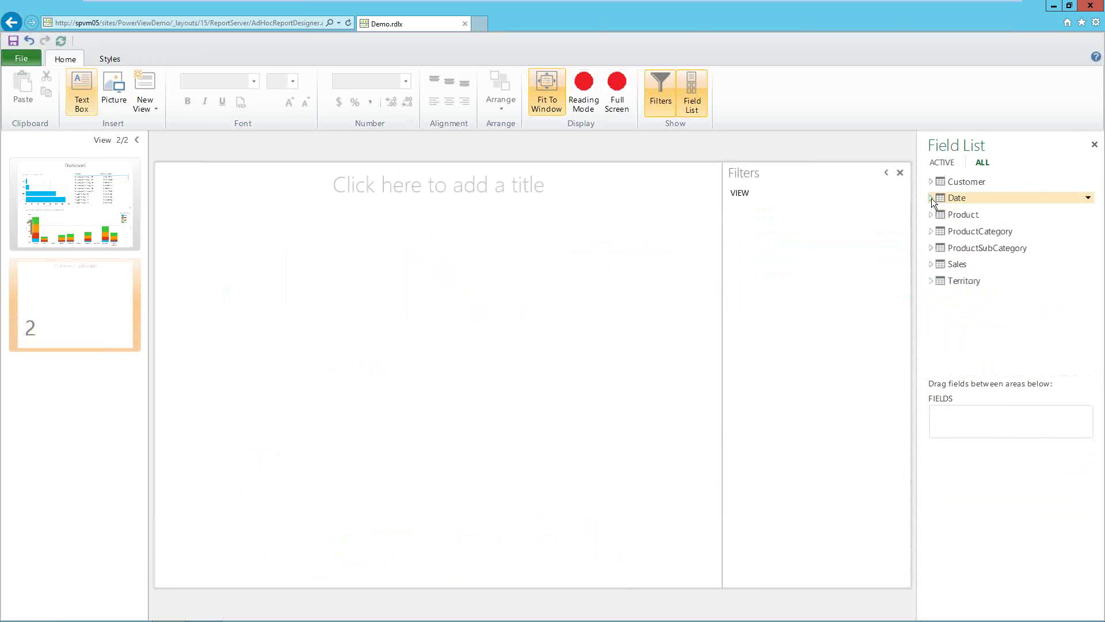
Step: Title the new view 'Scatter Demo'
click(494, 183)
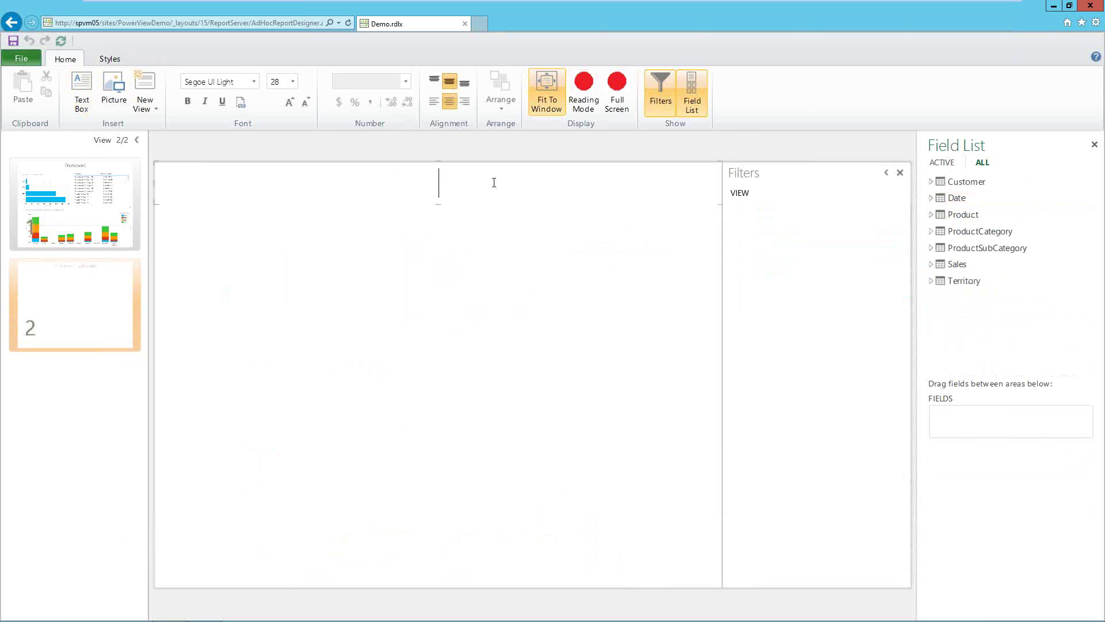
text(Scatter Demo)
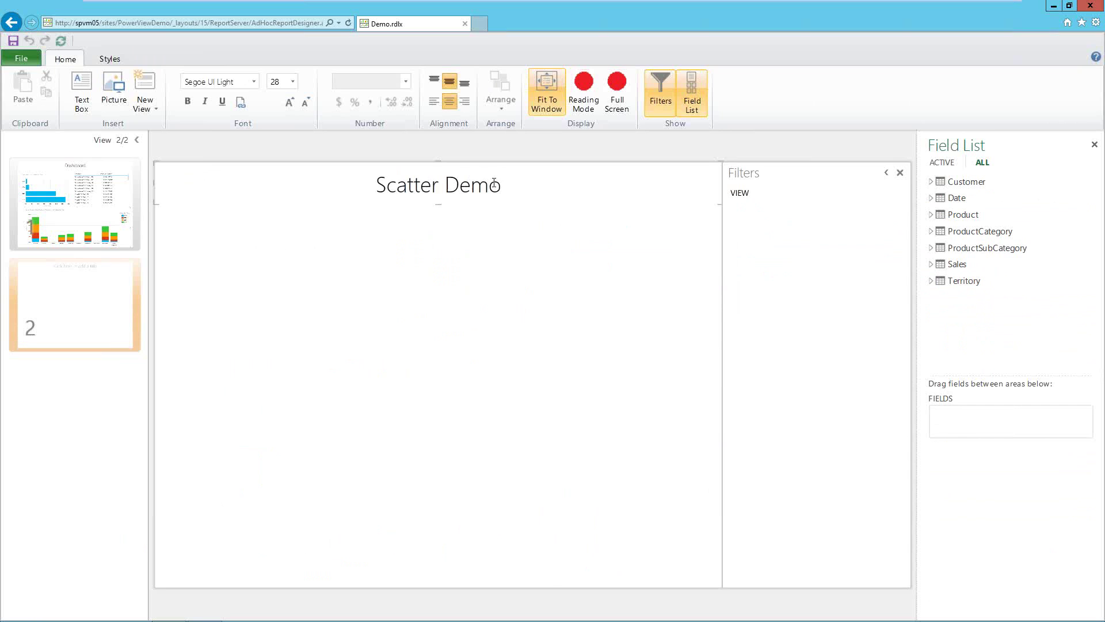
click(475, 303)
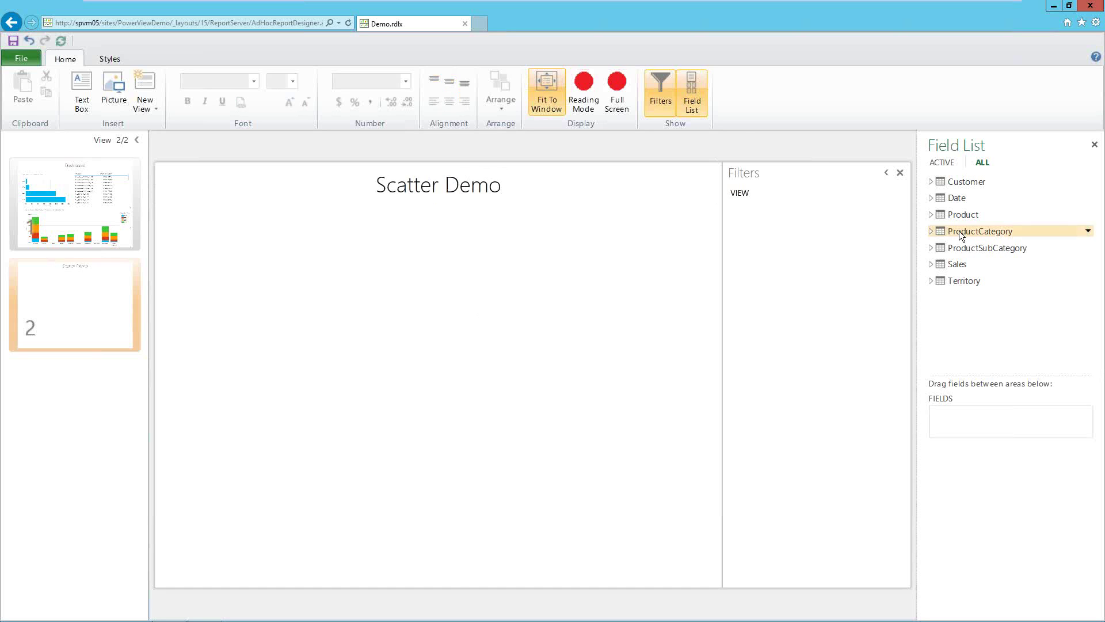
Step: Create a table with Sales Amount, Product Profit and Sales Units from the Sales fields
click(931, 264)
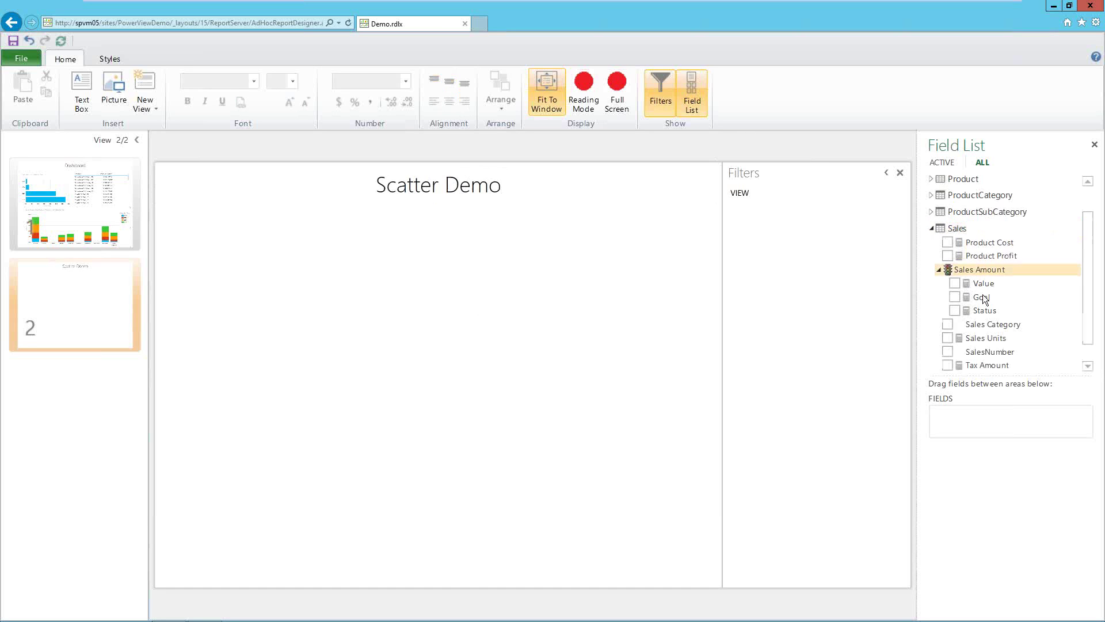
click(954, 284)
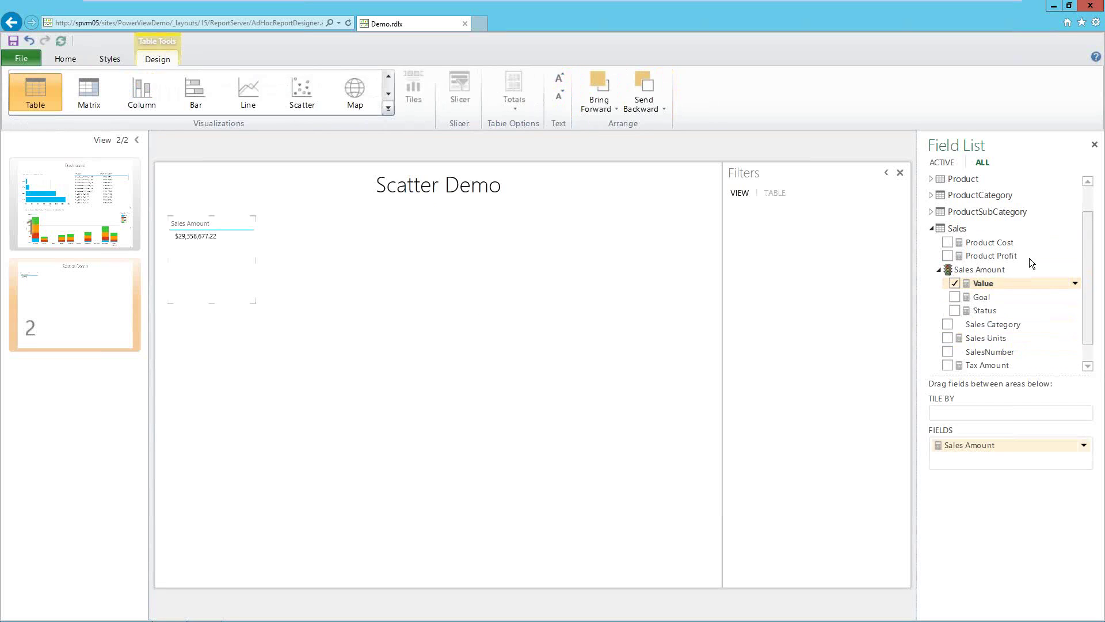
click(947, 256)
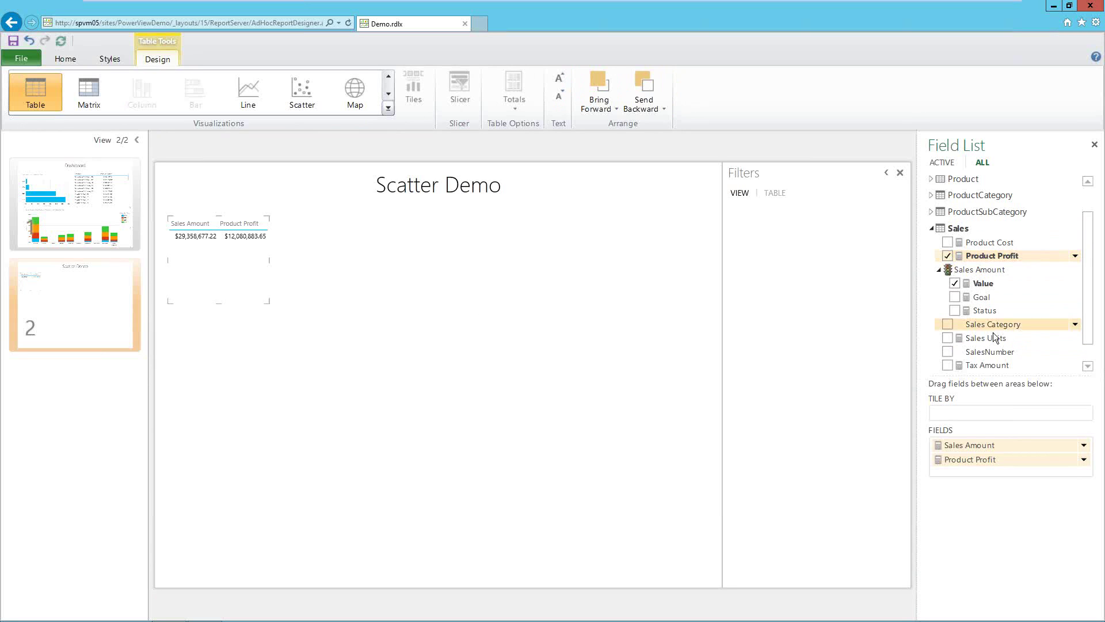
click(948, 339)
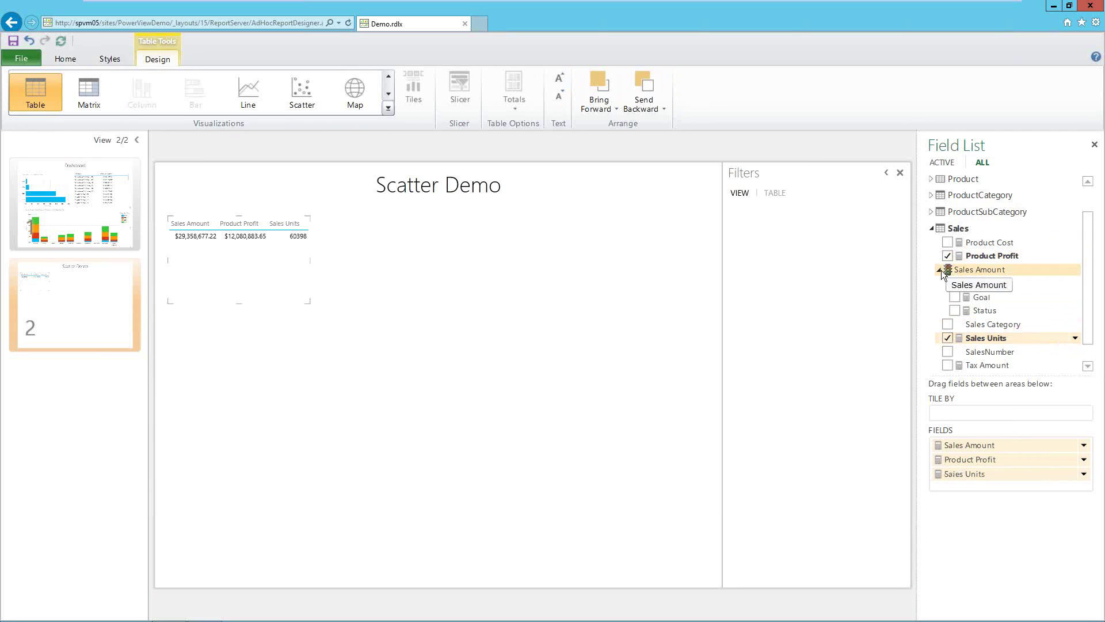
click(938, 270)
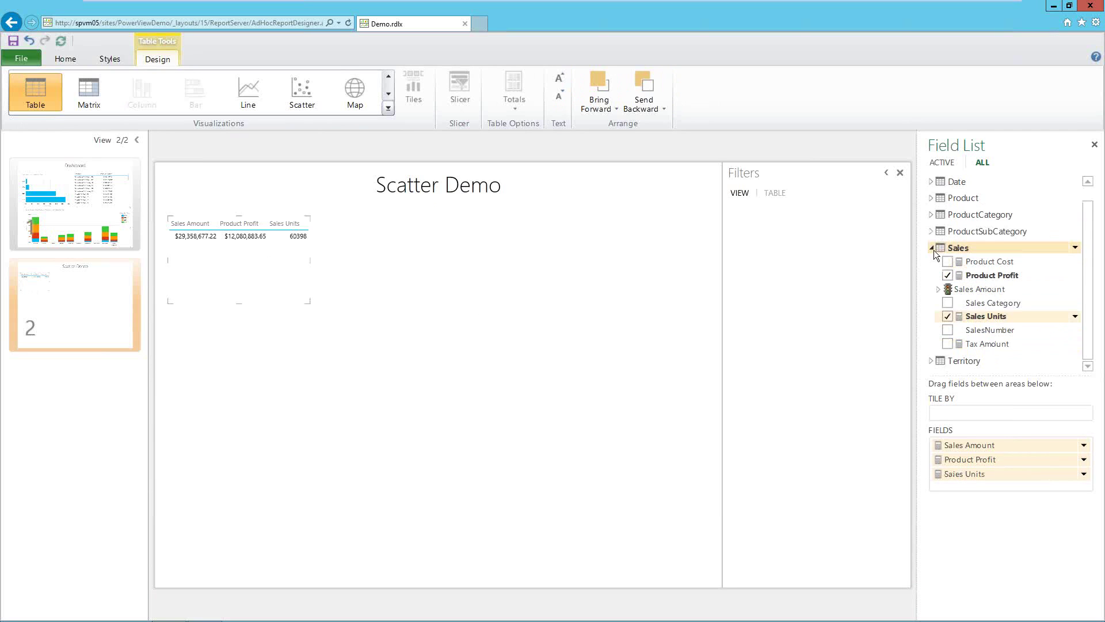
click(932, 248)
Step: Add Territory Region and Calendar Year to the table
click(930, 280)
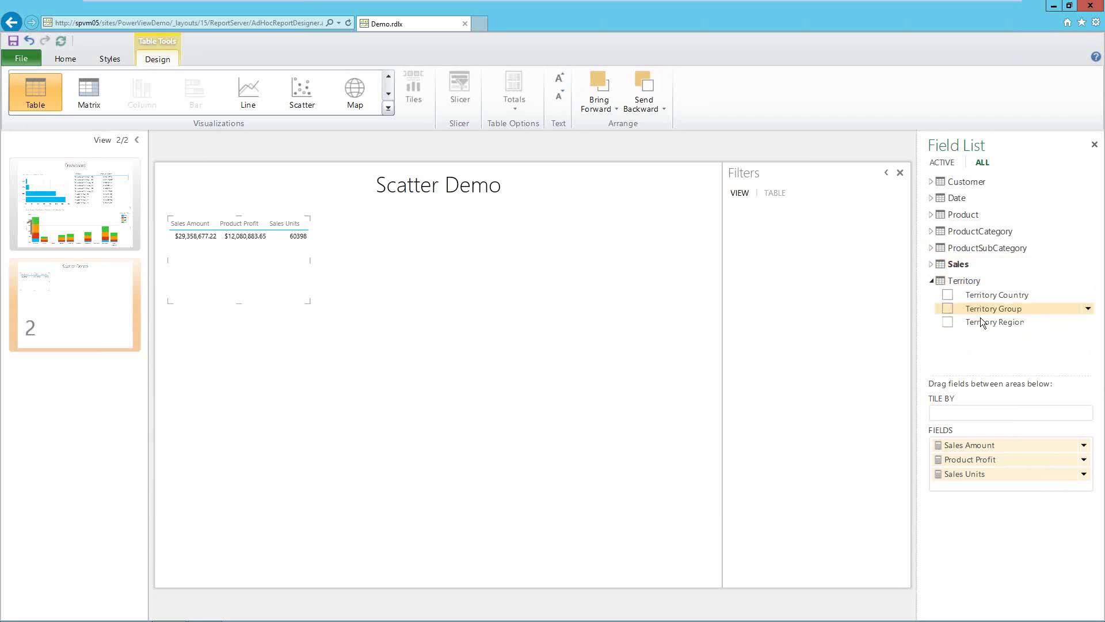
click(947, 321)
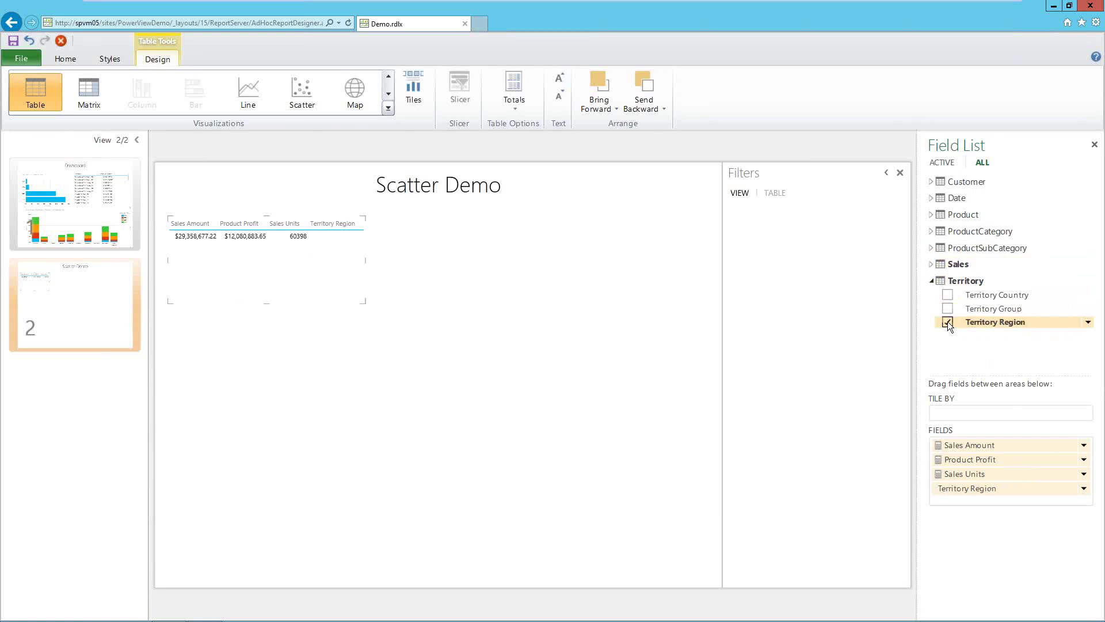
click(931, 198)
scroll(1079, 273, down, 3)
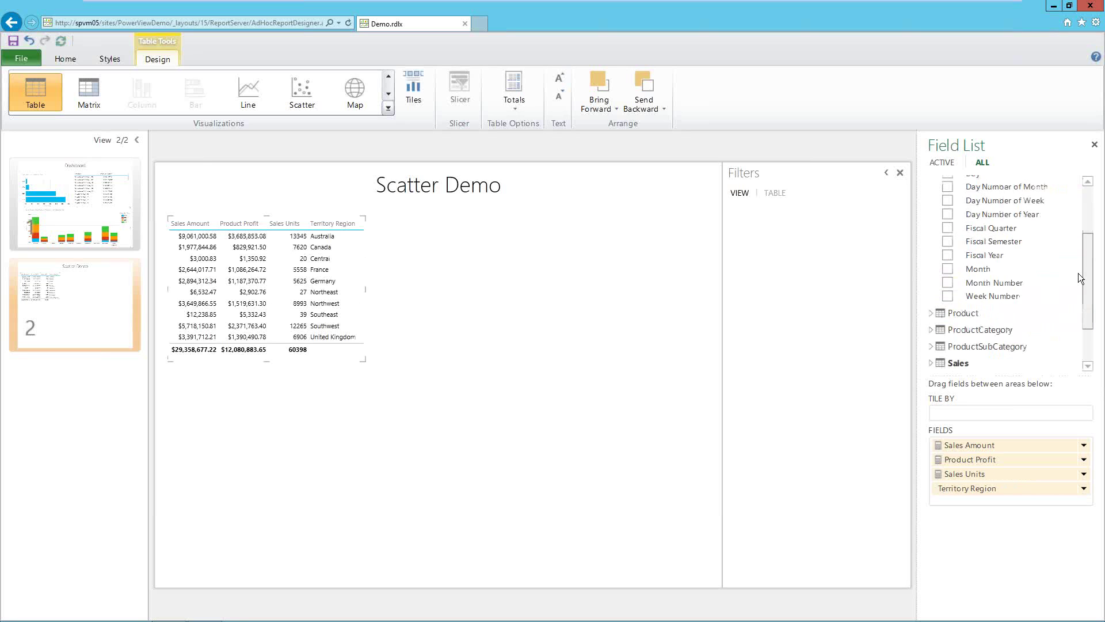
scroll(1078, 273, up, 3)
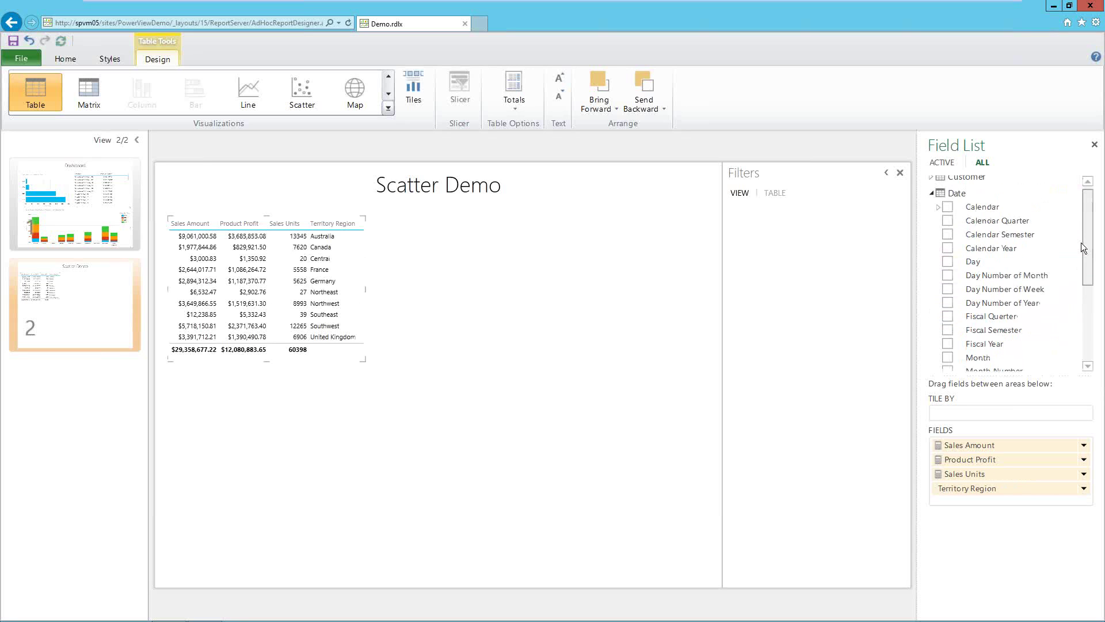
click(948, 247)
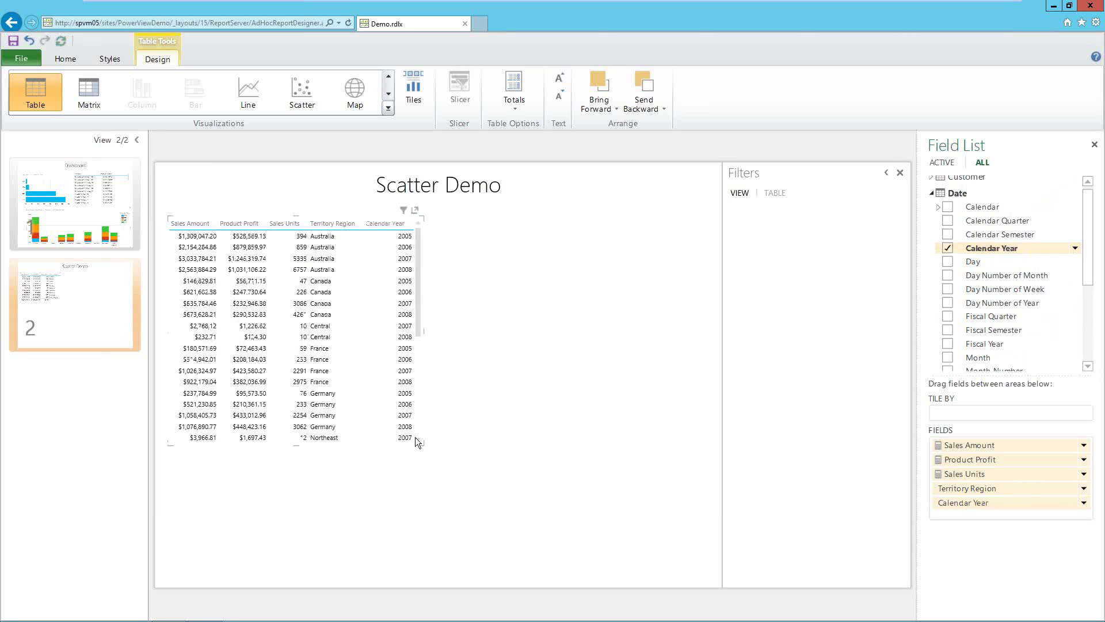
Step: Move the table up-left, stretch it to fill the view, and nudge it below the title
drag(416, 438, 422, 448)
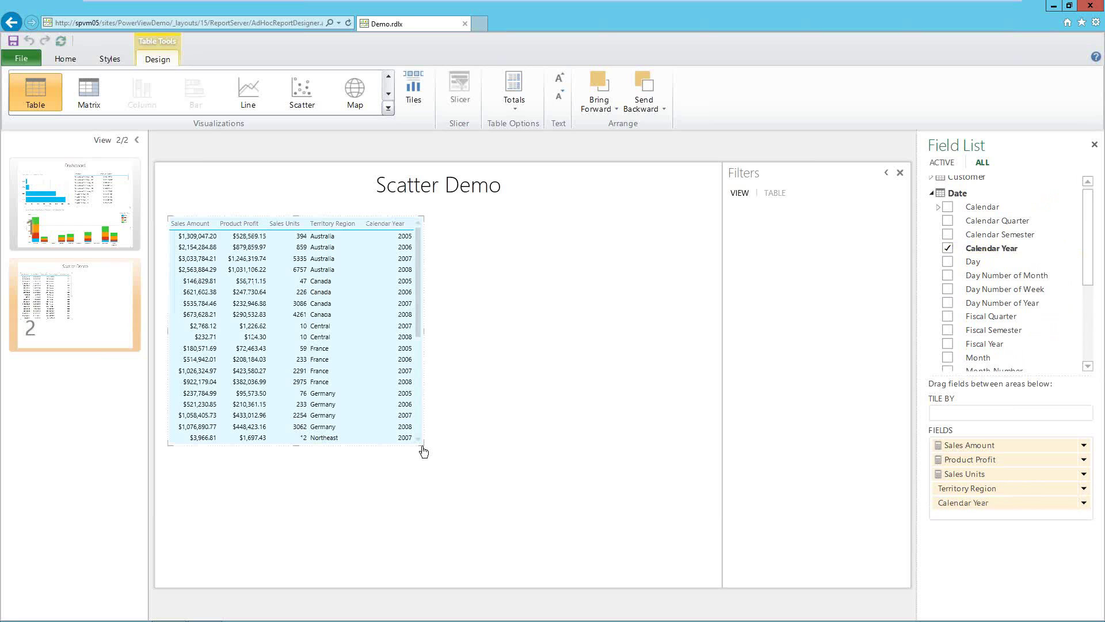
drag(424, 452, 407, 420)
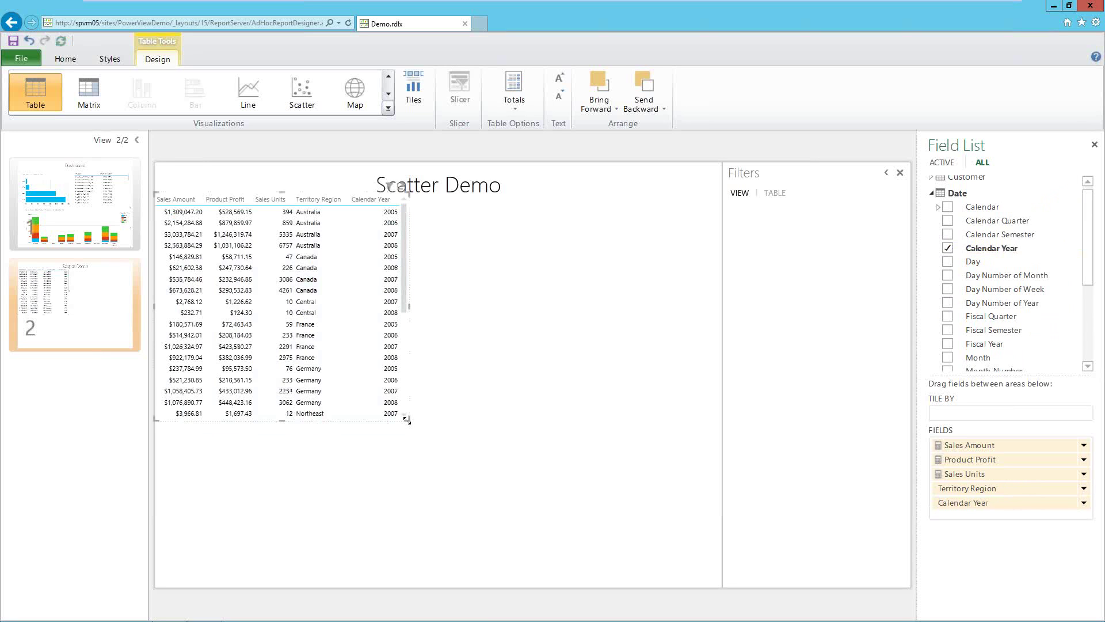
drag(407, 419, 712, 579)
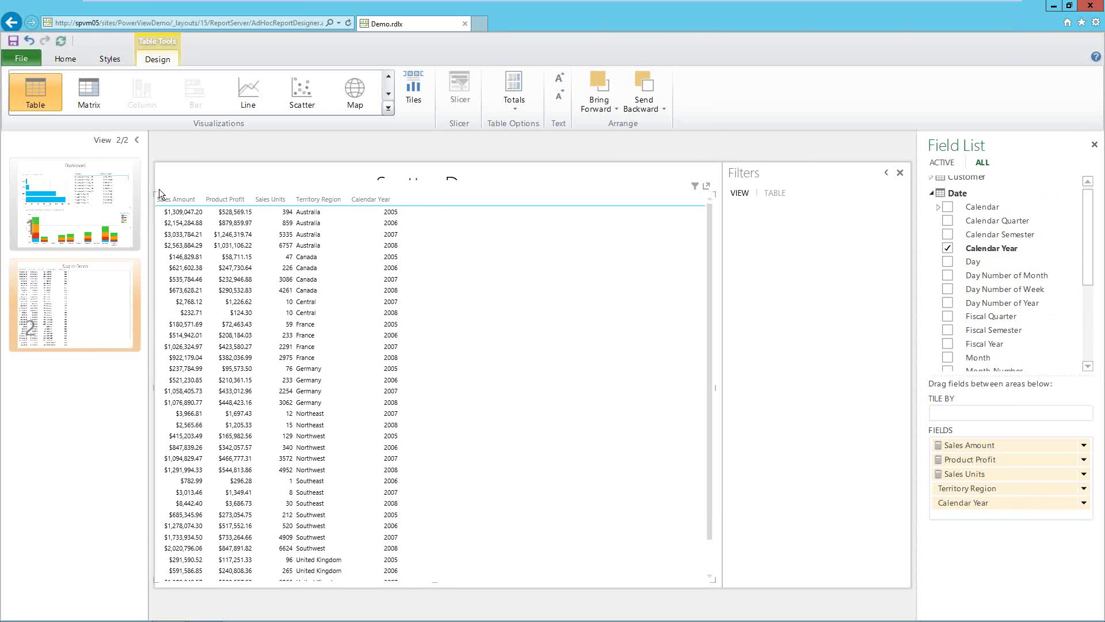
click(177, 200)
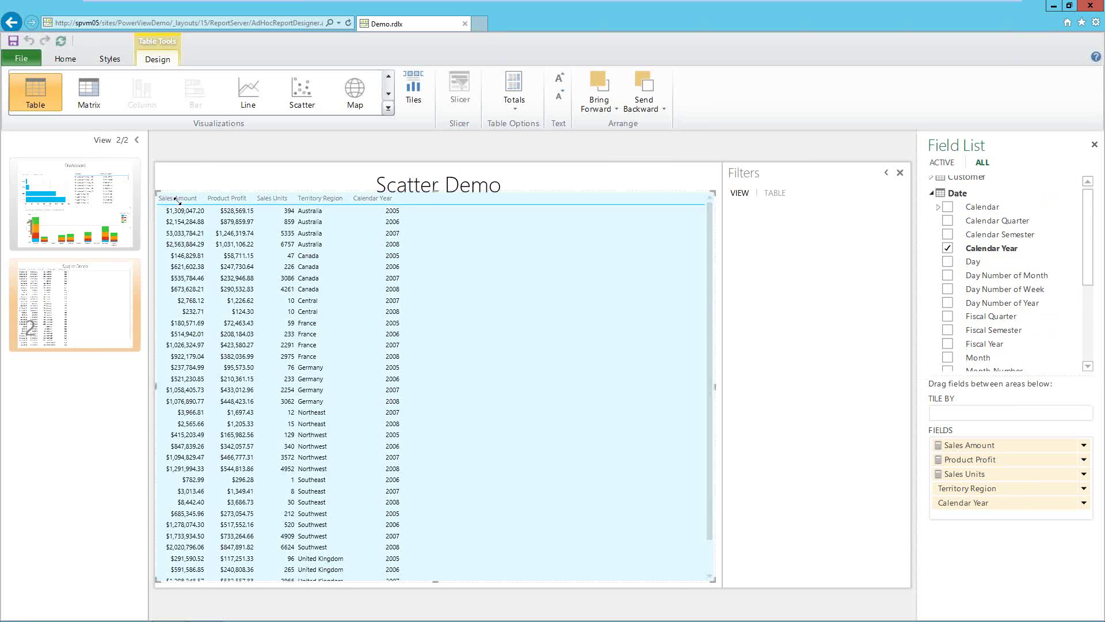
drag(177, 200, 197, 216)
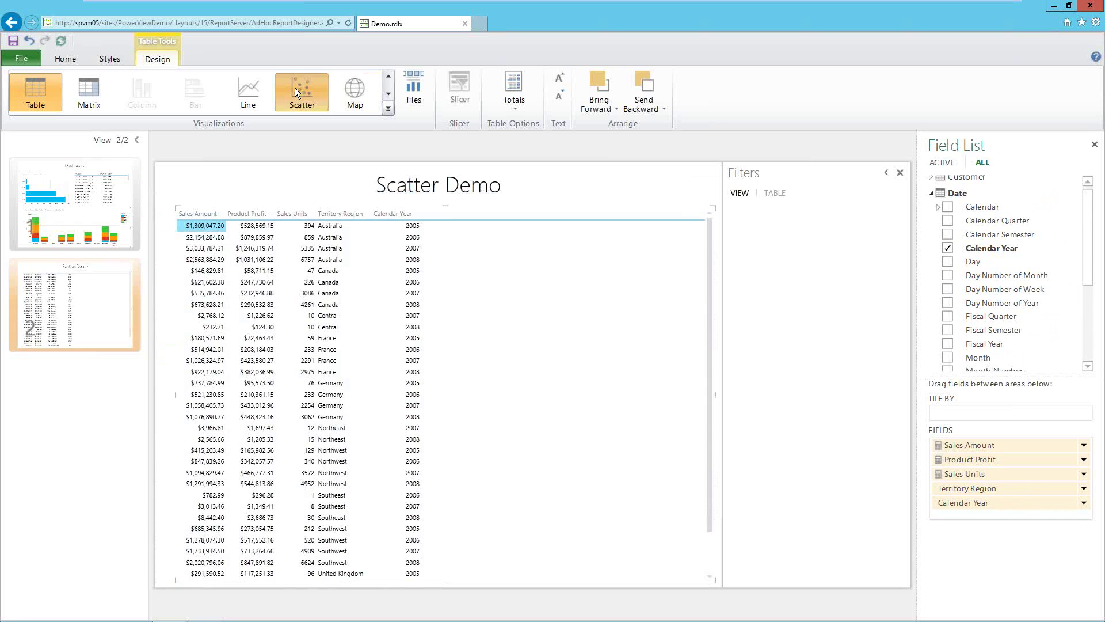
Step: Convert the table into a scatter bubble chart with Calendar Year on the play axis
click(295, 87)
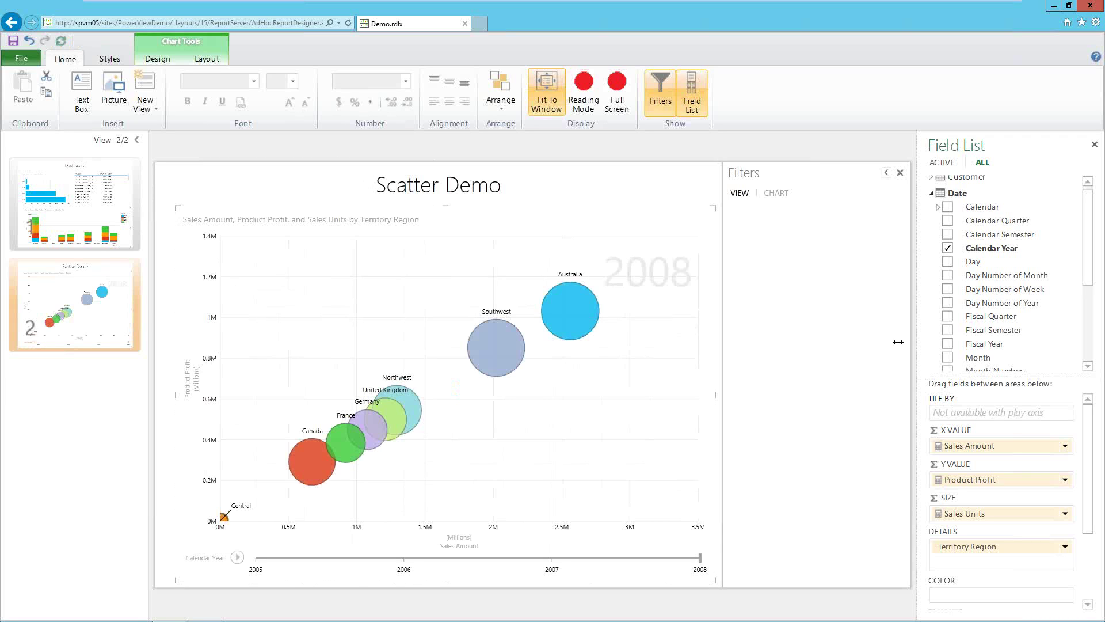
mouse_move(585, 313)
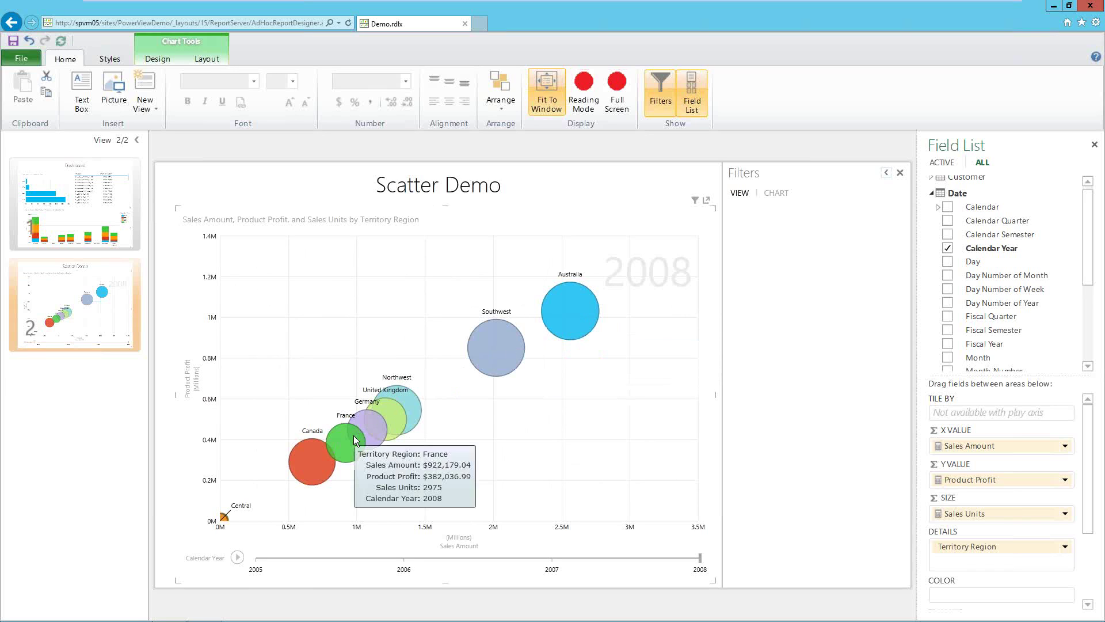
drag(1089, 480, 1093, 521)
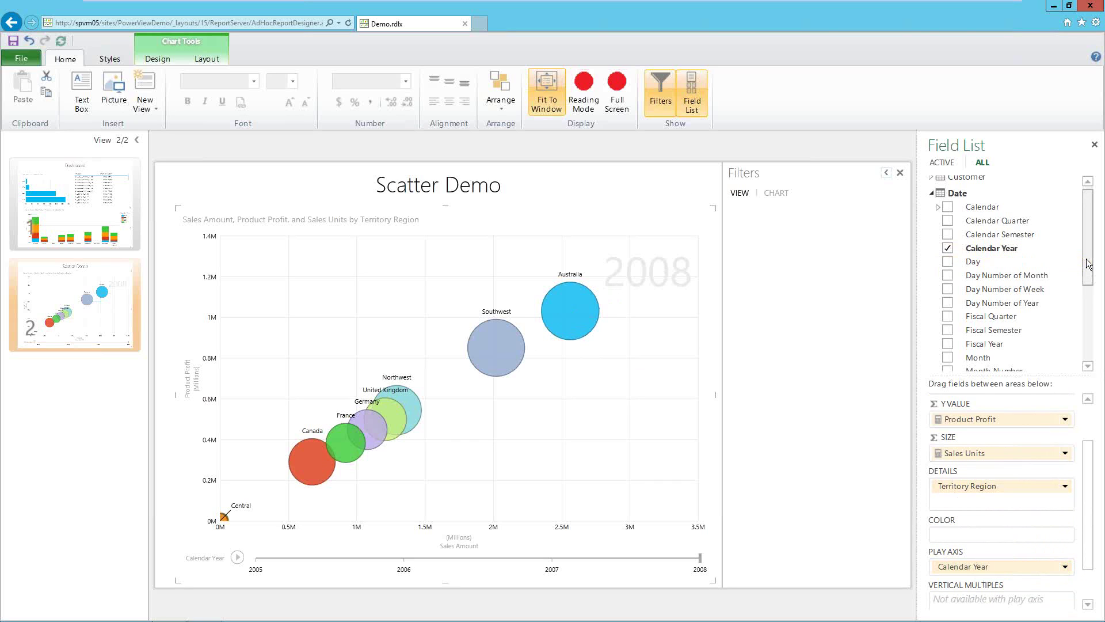
scroll(1089, 264, up, 1)
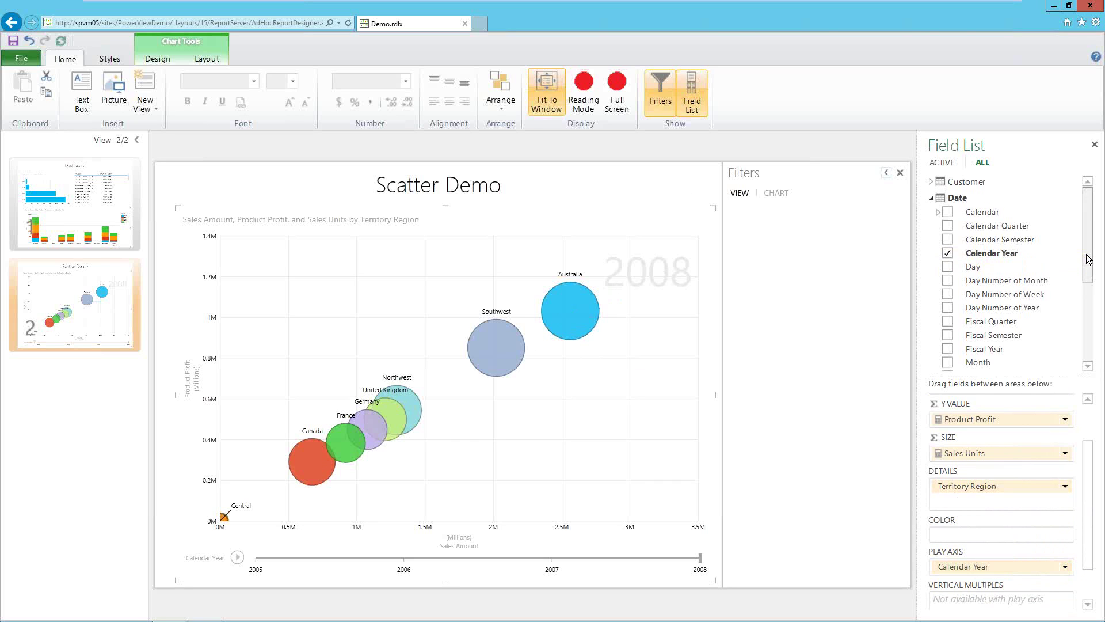
Step: Add Calendar Quarter from the Date table as a view filter
click(930, 197)
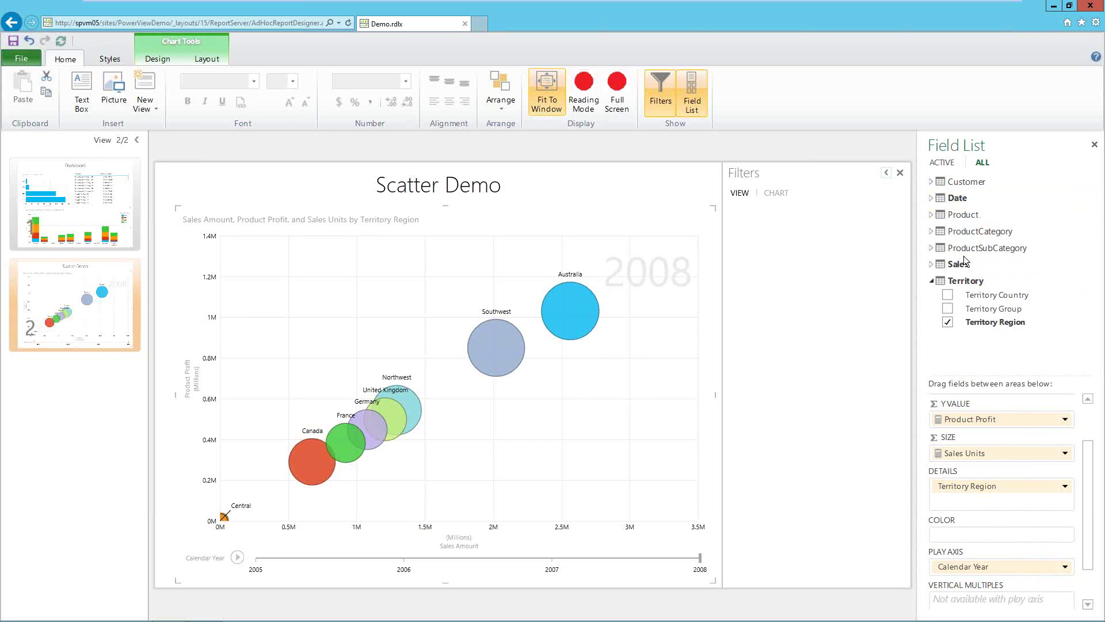
click(930, 198)
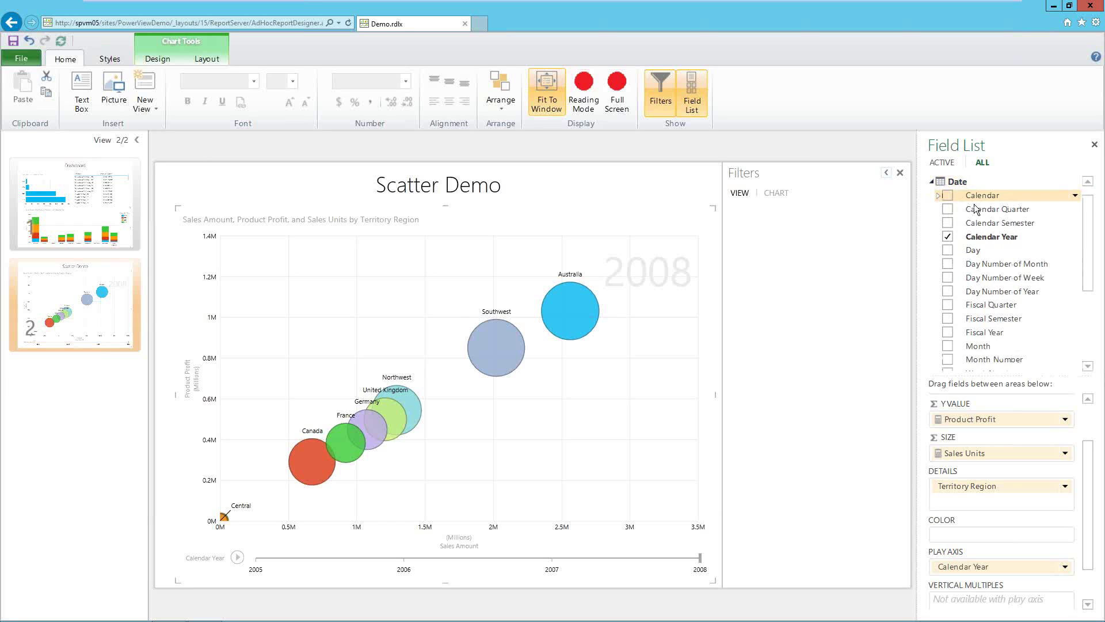
drag(992, 213, 785, 226)
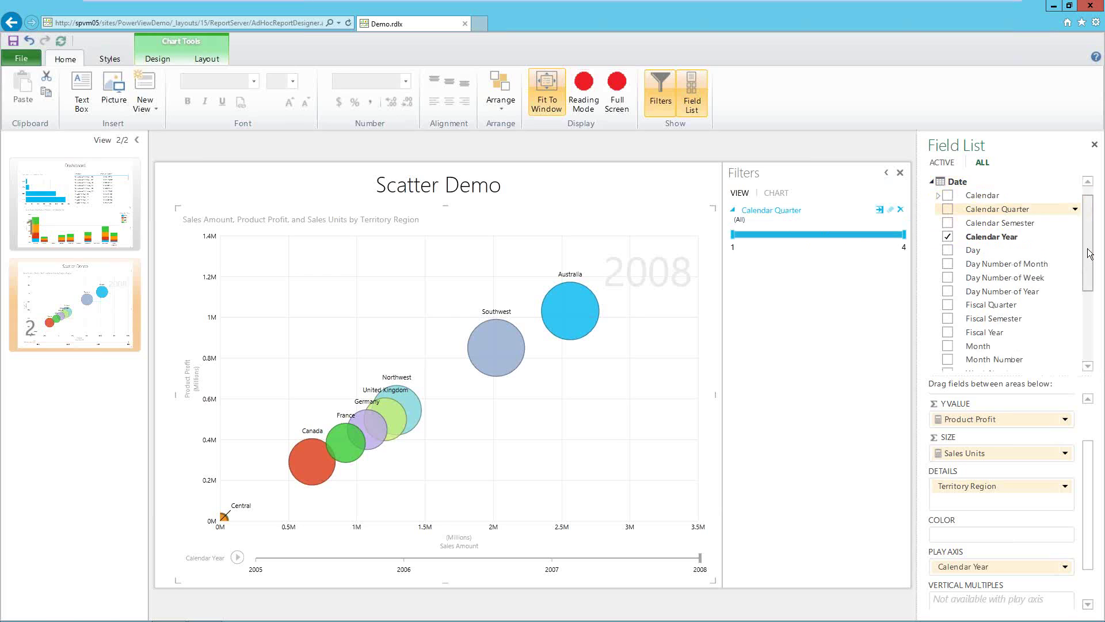
Step: Add SubCategory from ProductSubCategory as a second view filter
drag(1089, 253, 1092, 313)
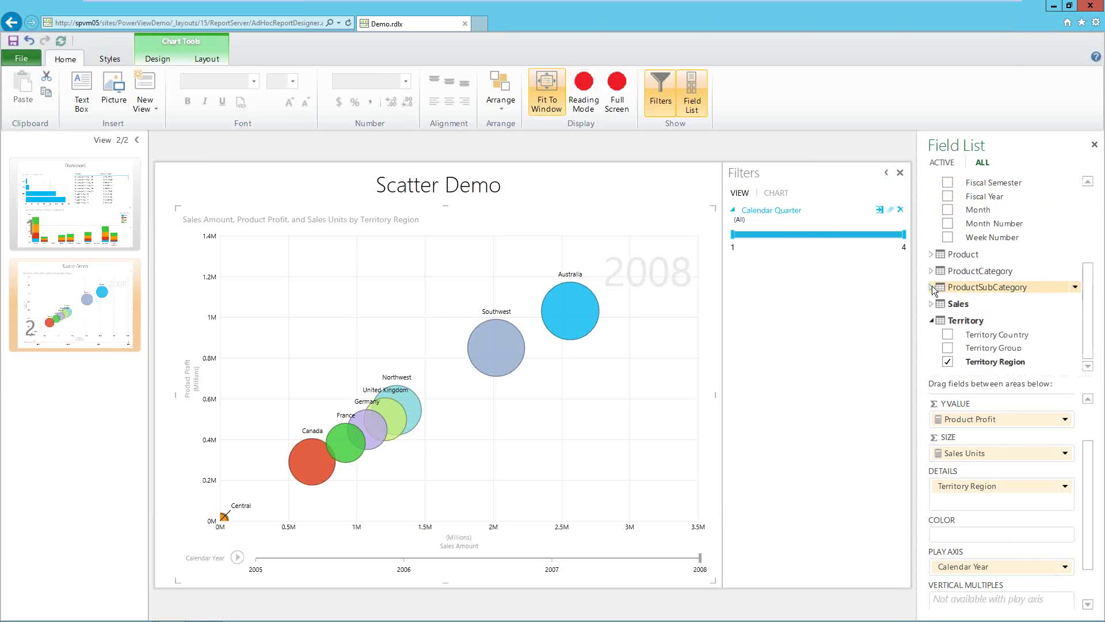
click(981, 288)
drag(980, 305, 780, 311)
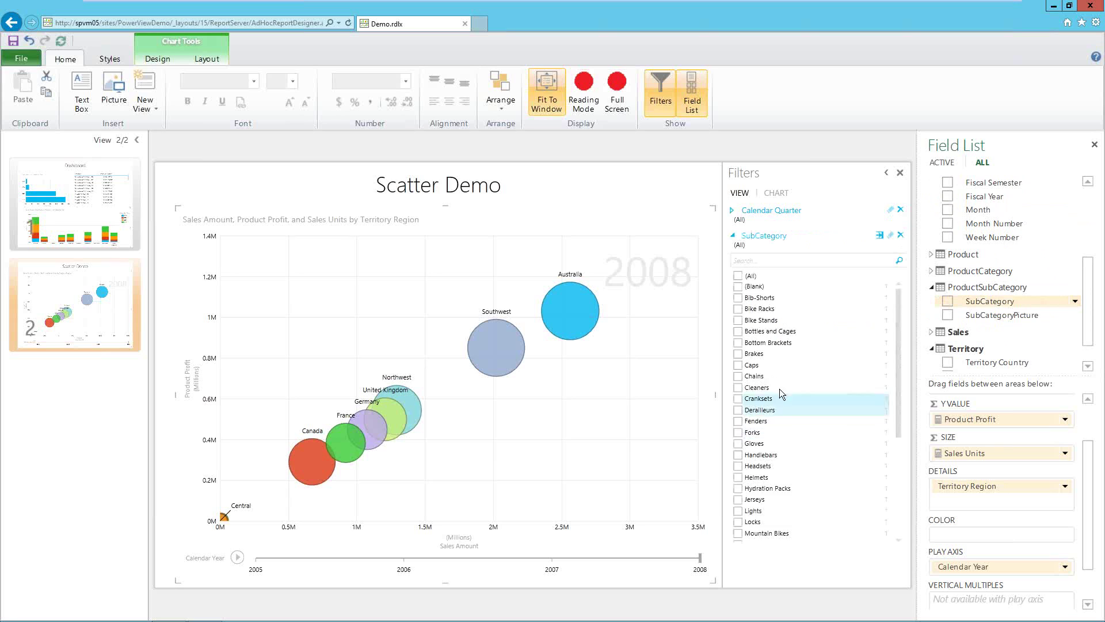
Step: Check and uncheck Helmets so SubCategory shows all values, then save the report
click(738, 477)
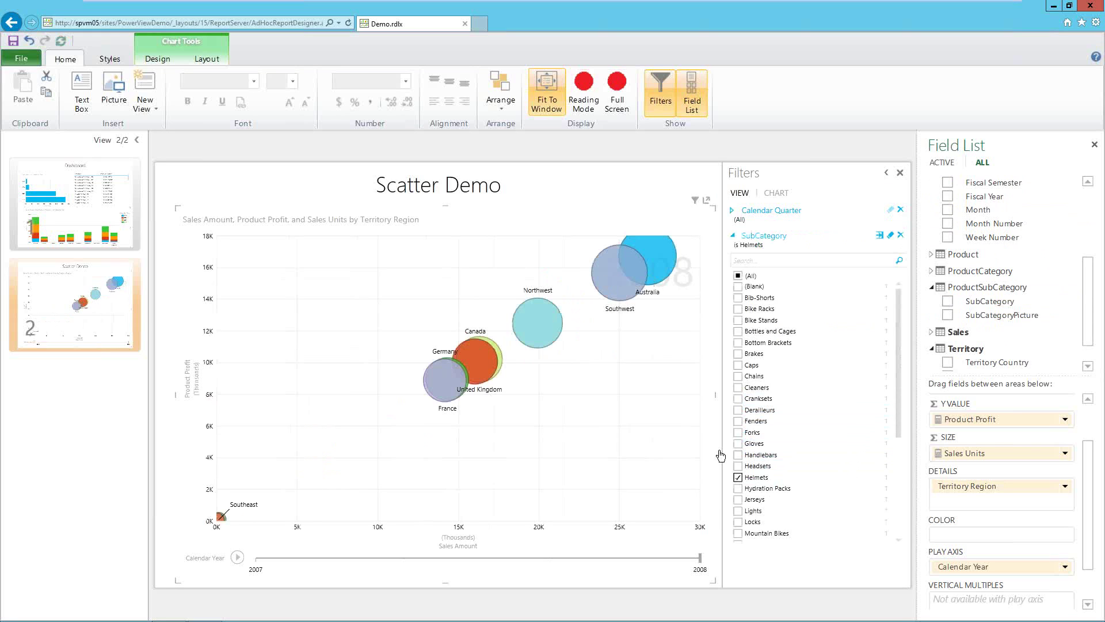
click(738, 477)
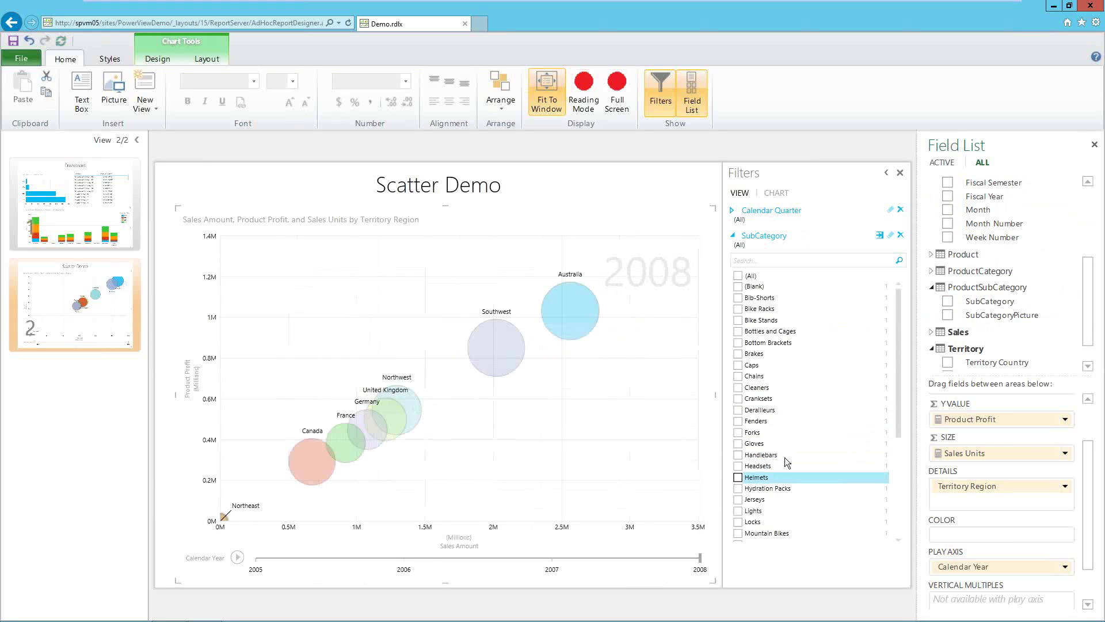
click(13, 41)
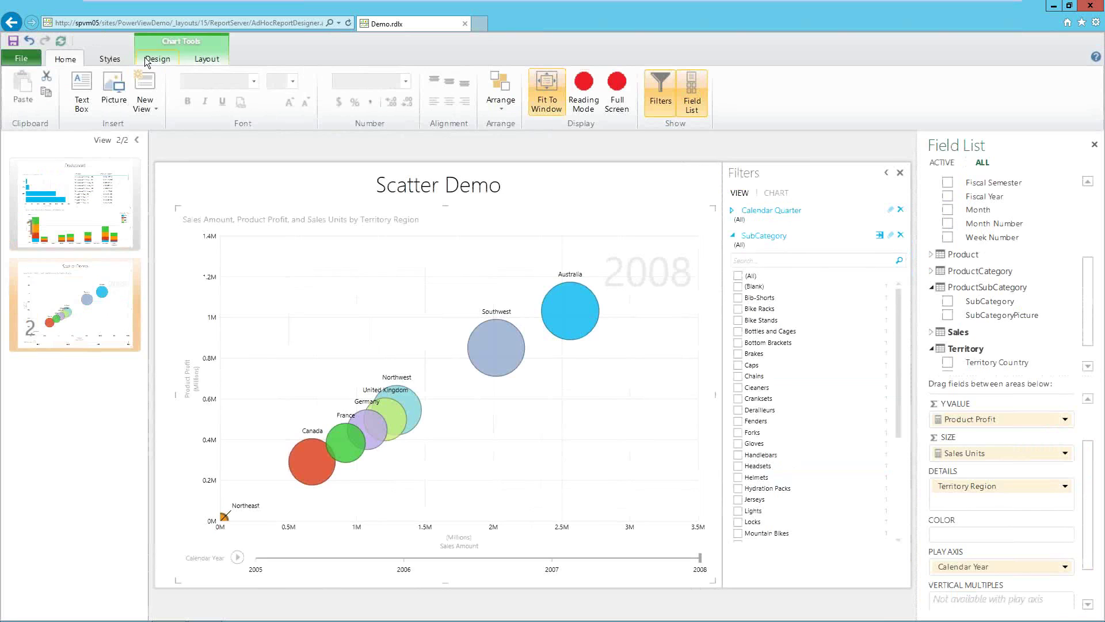
Step: Present the report full screen, visit the Dashboard view, then return to Scatter Demo
click(624, 87)
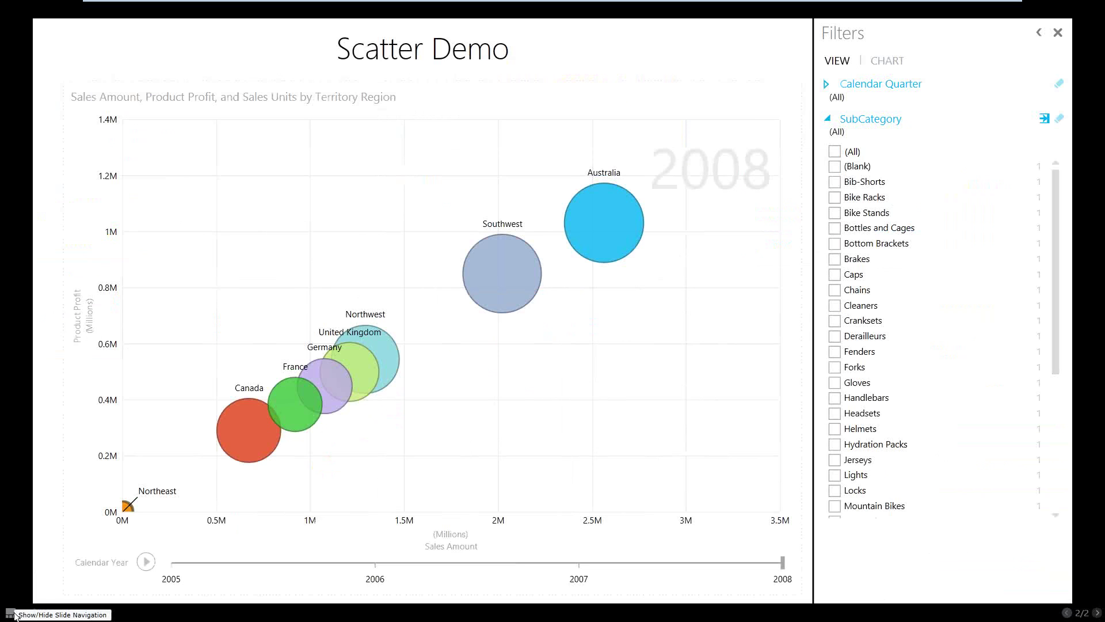
click(10, 611)
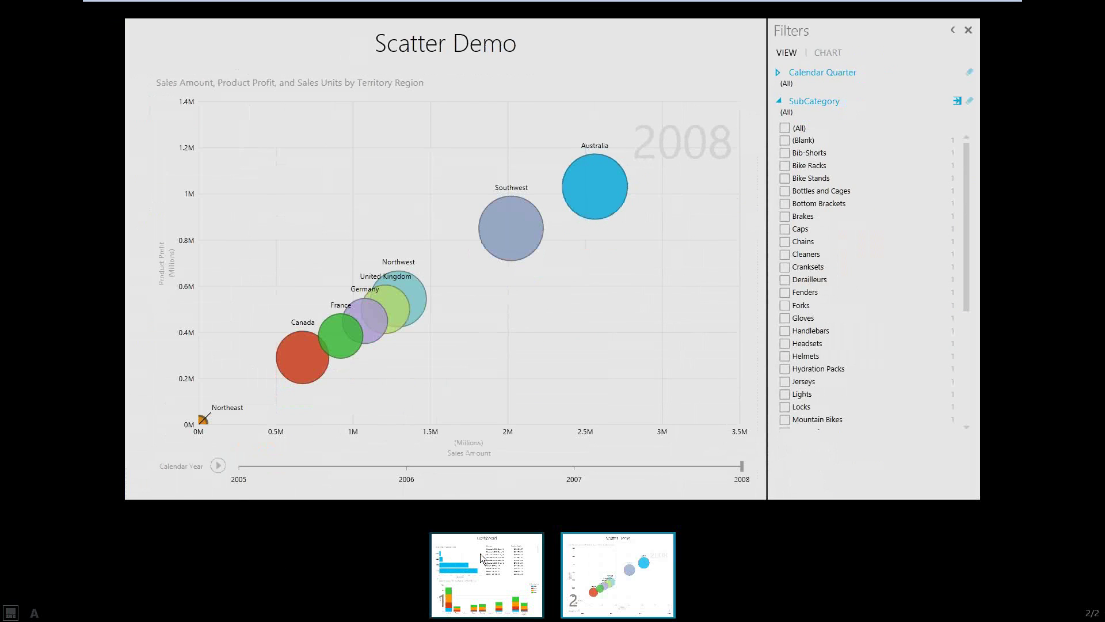
click(480, 553)
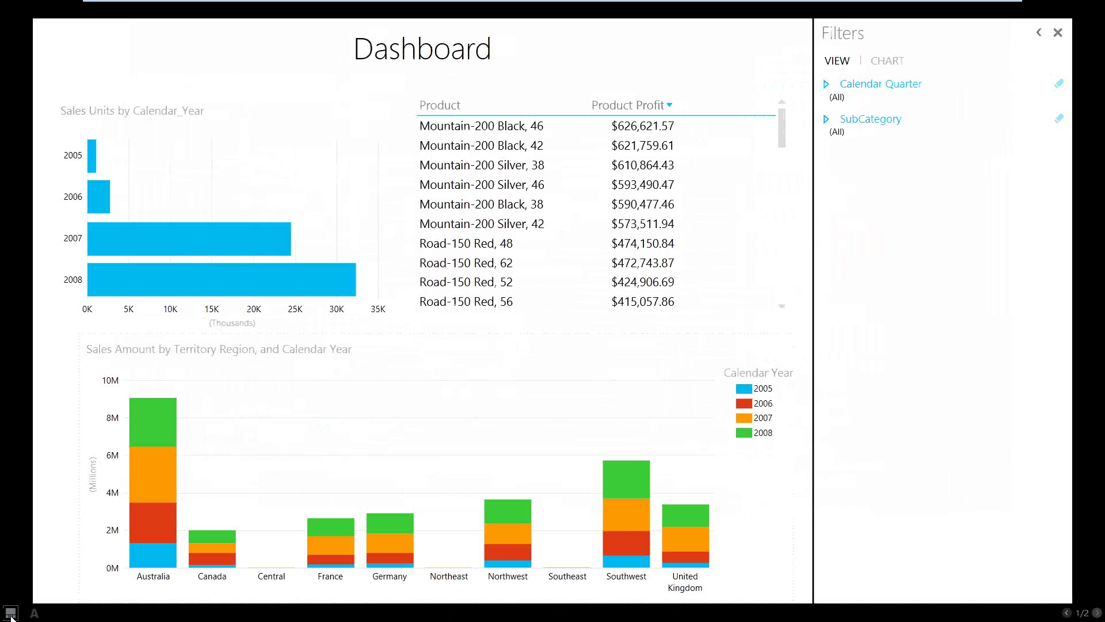
click(10, 611)
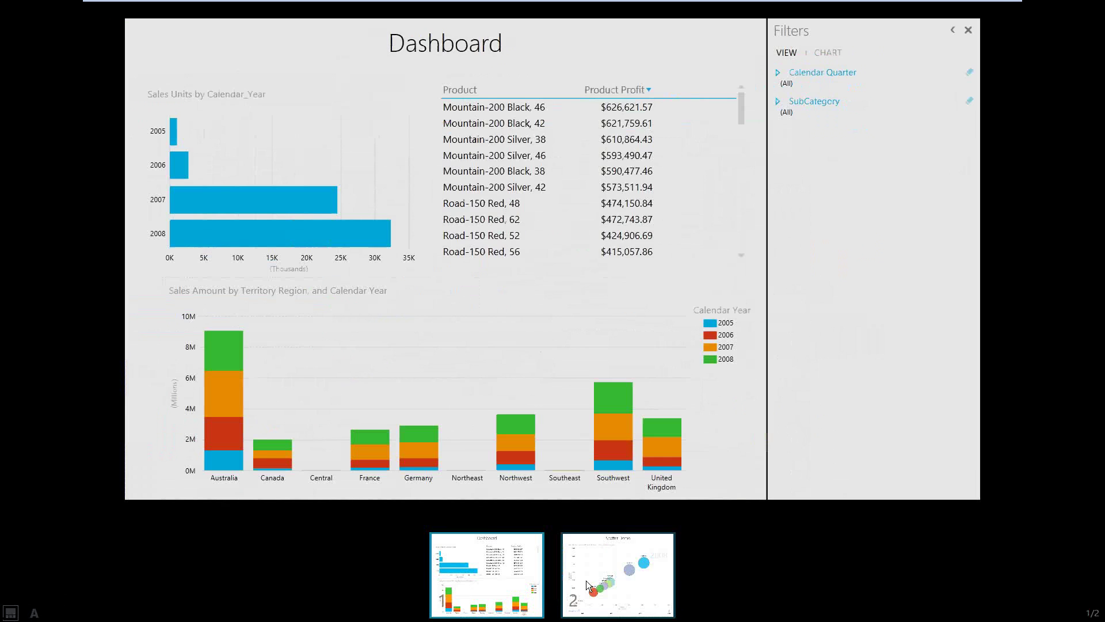
click(604, 568)
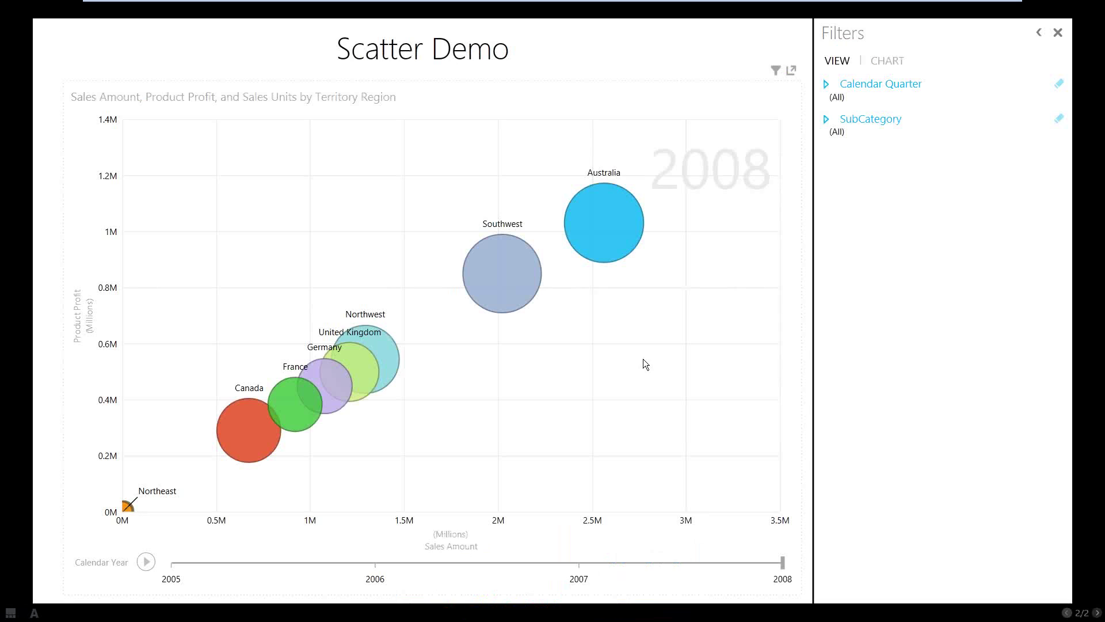
Step: Expand the SubCategory and Calendar Quarter filters, play the year animation, then exit full screen
click(827, 119)
click(827, 84)
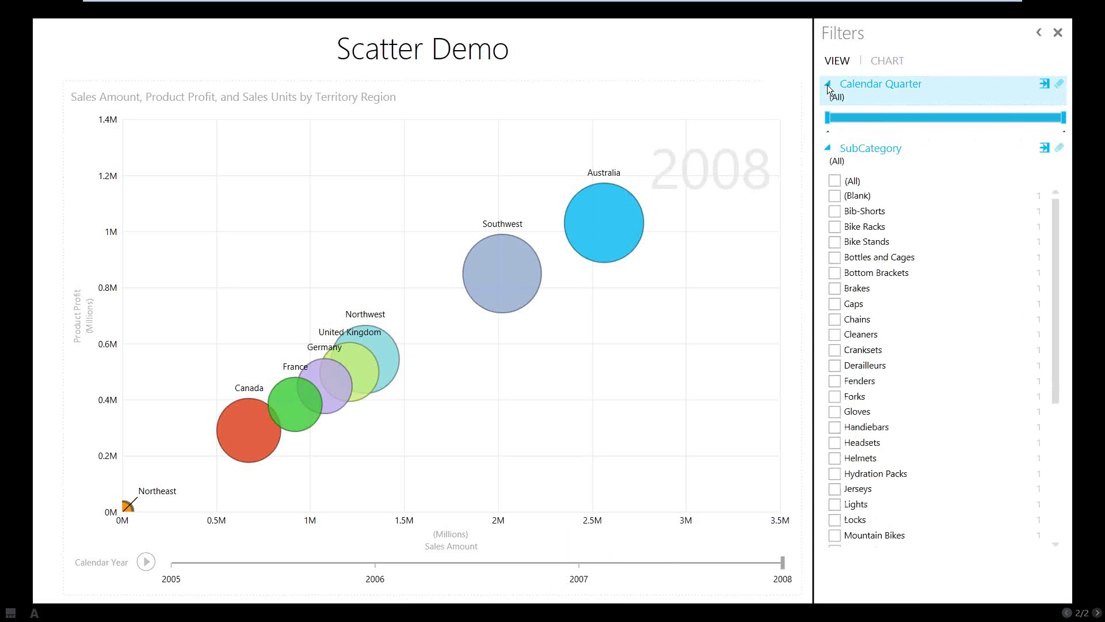
click(147, 562)
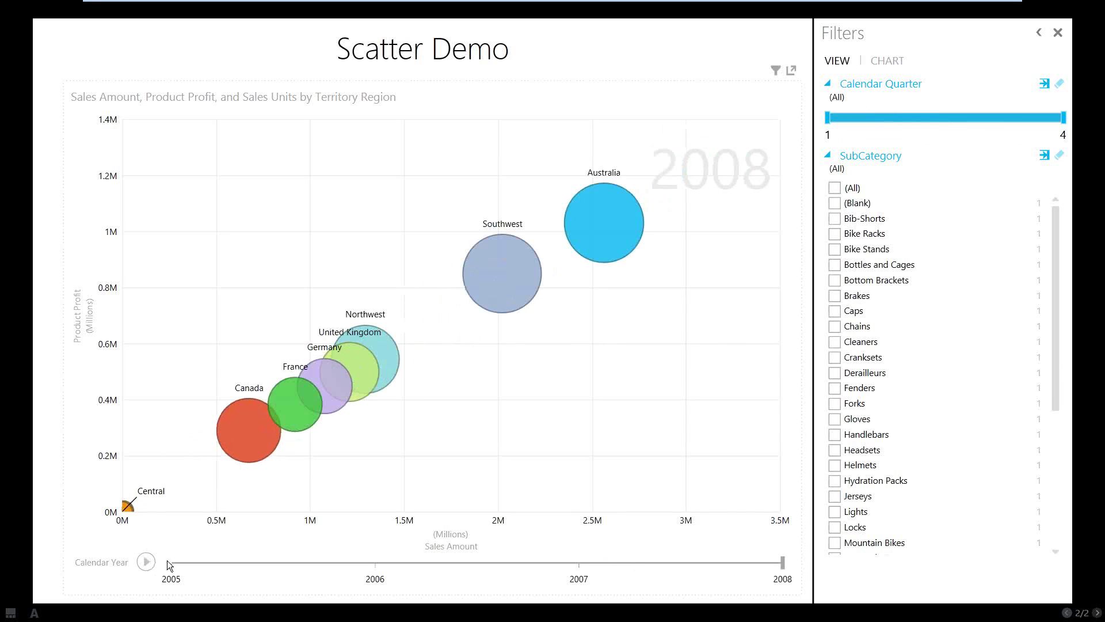
mouse_move(494, 278)
key(Escape)
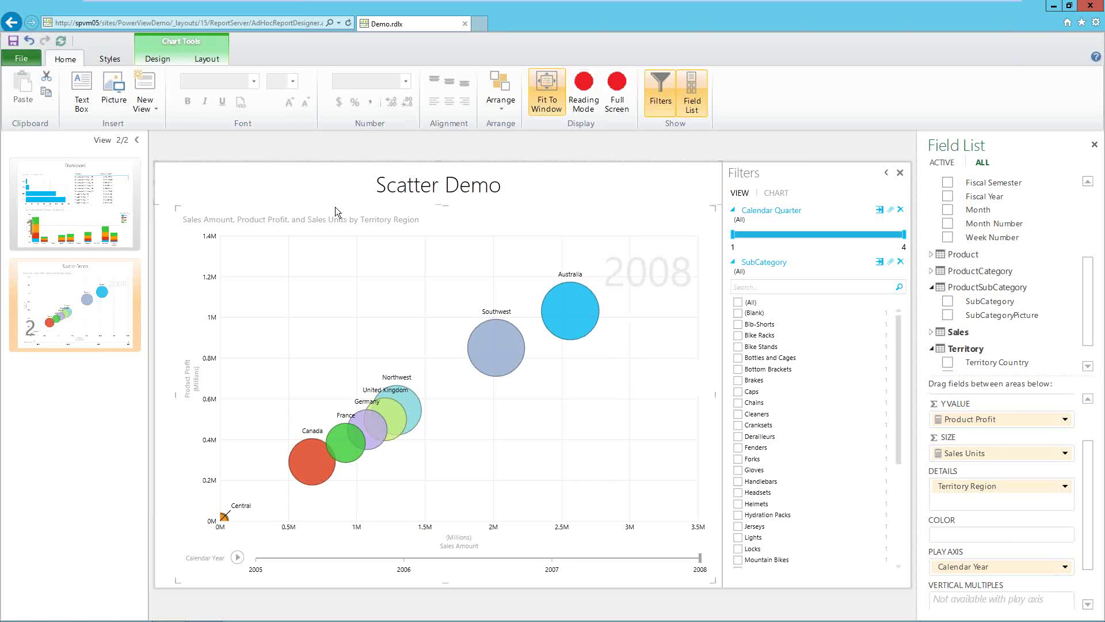
Step: Add a new blank view from the second view thumbnail's options menu
mouse_move(131, 269)
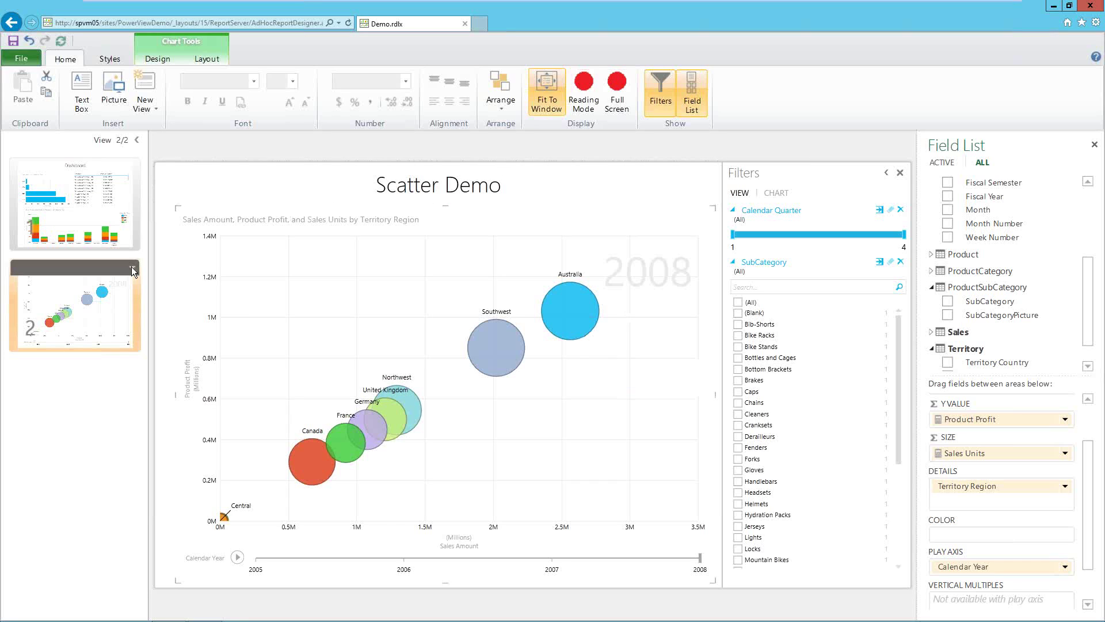
click(132, 268)
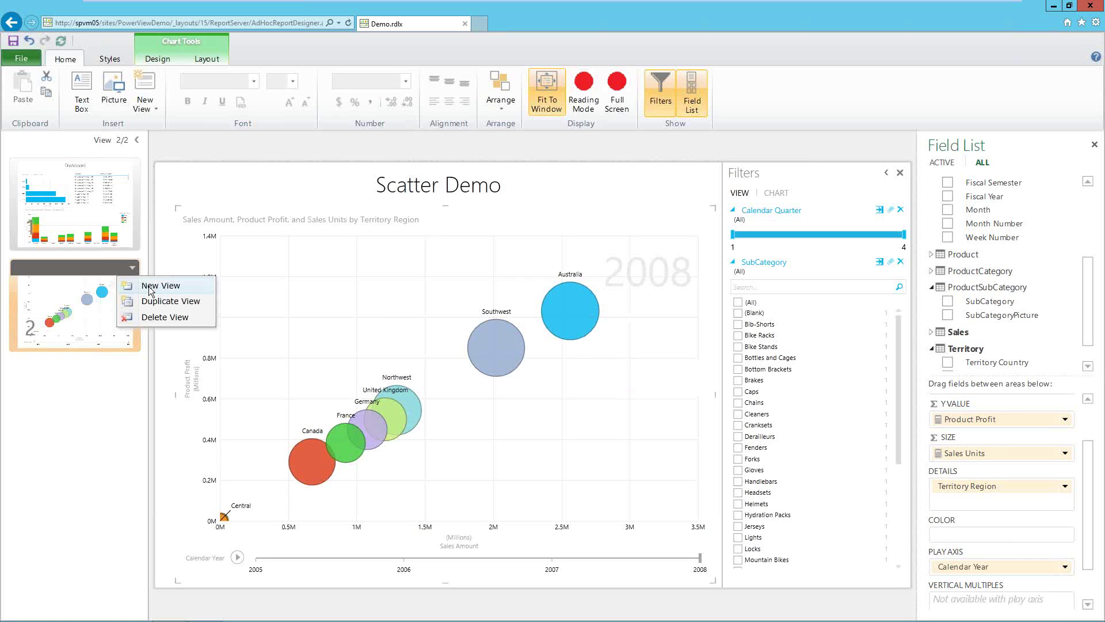
click(150, 287)
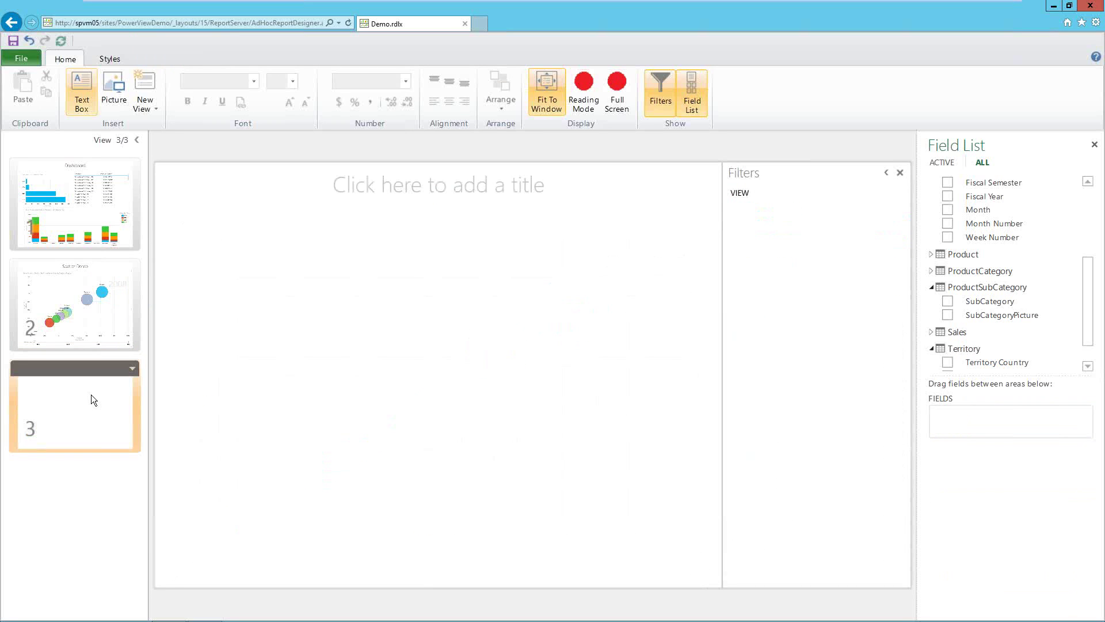
click(435, 188)
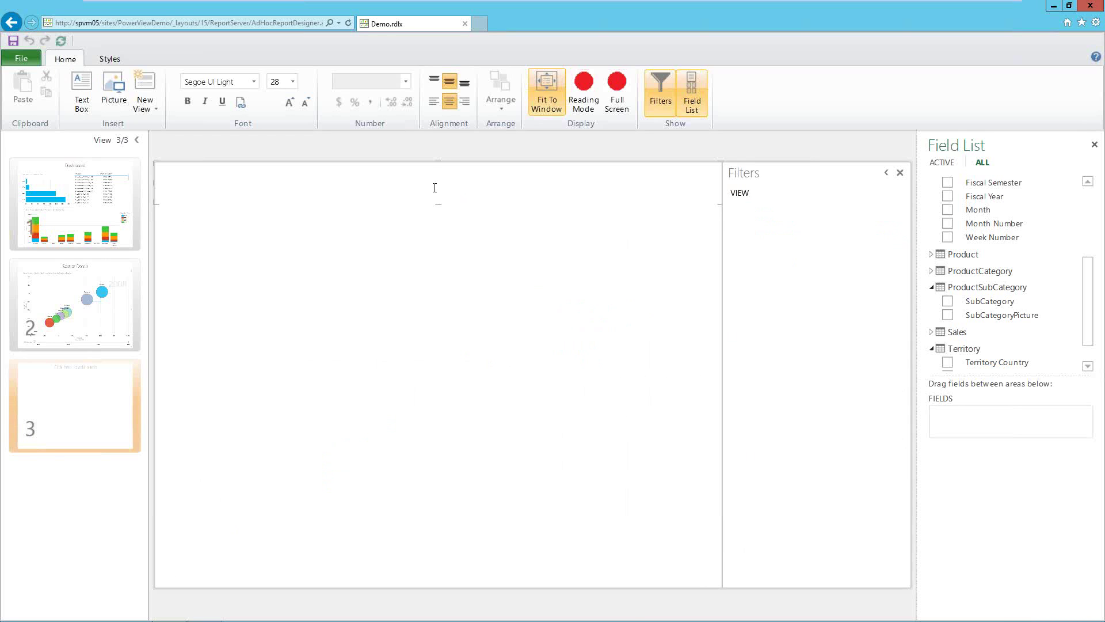
Step: Title the third view 'Map Demo'
text(Map Demo)
drag(1087, 305, 1075, 224)
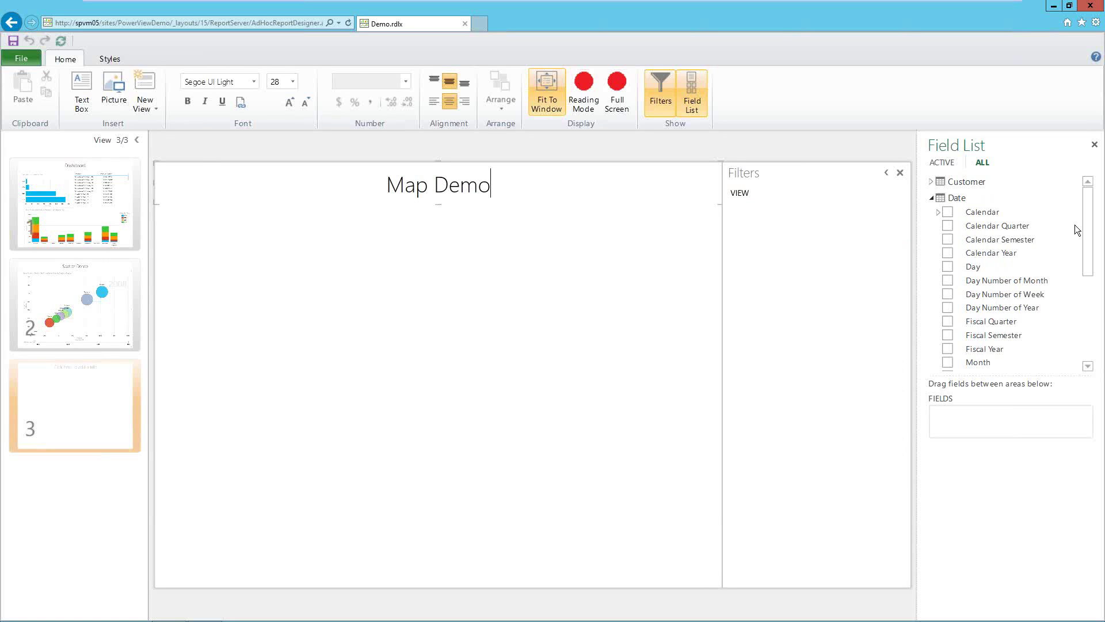
click(931, 198)
Step: Place a Sales Units table, totalling 60398, on the Map Demo canvas
click(930, 248)
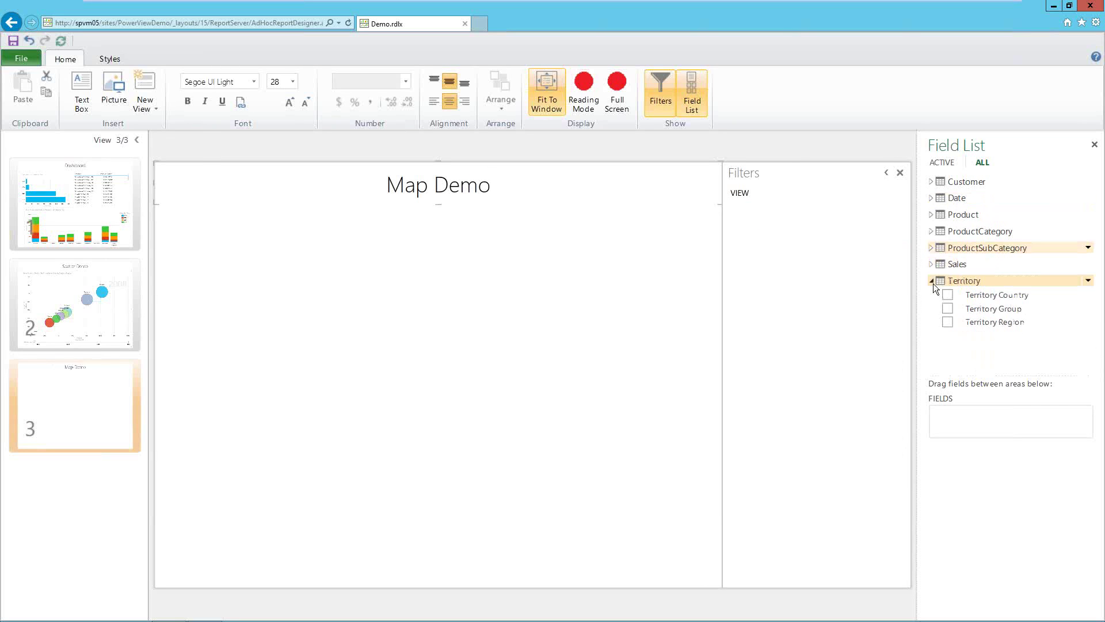
click(931, 281)
click(931, 264)
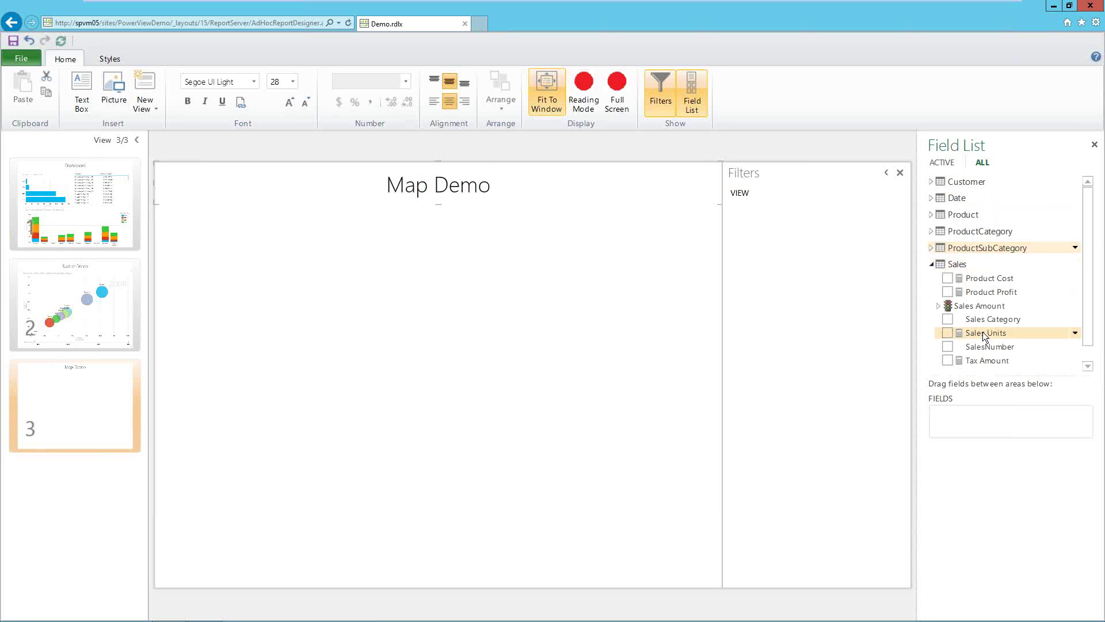
drag(982, 333, 371, 292)
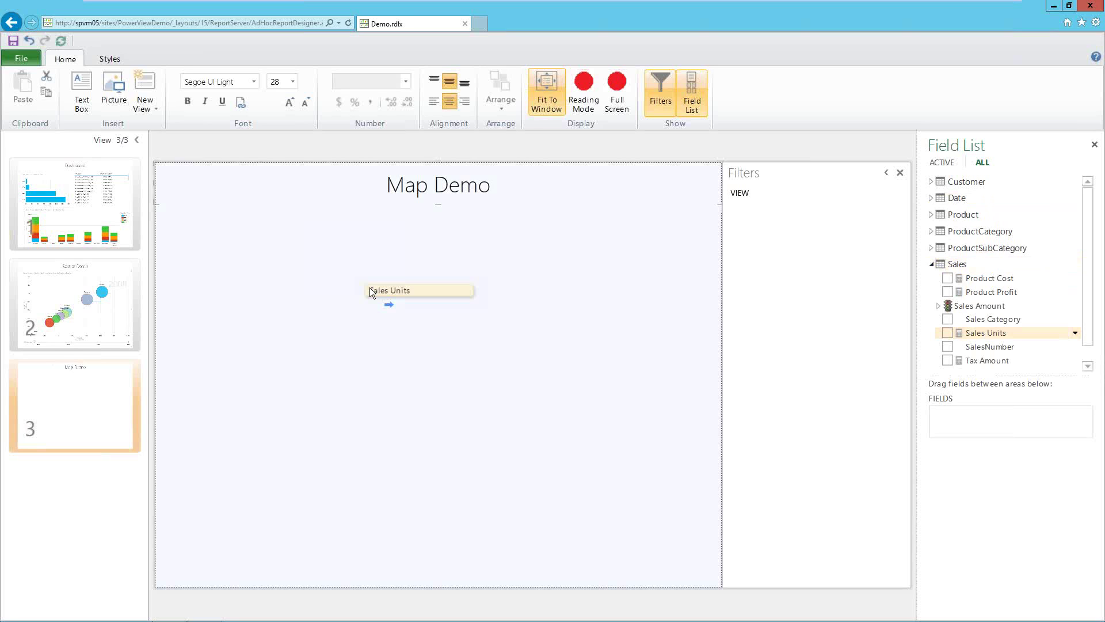
drag(371, 291, 372, 288)
click(932, 264)
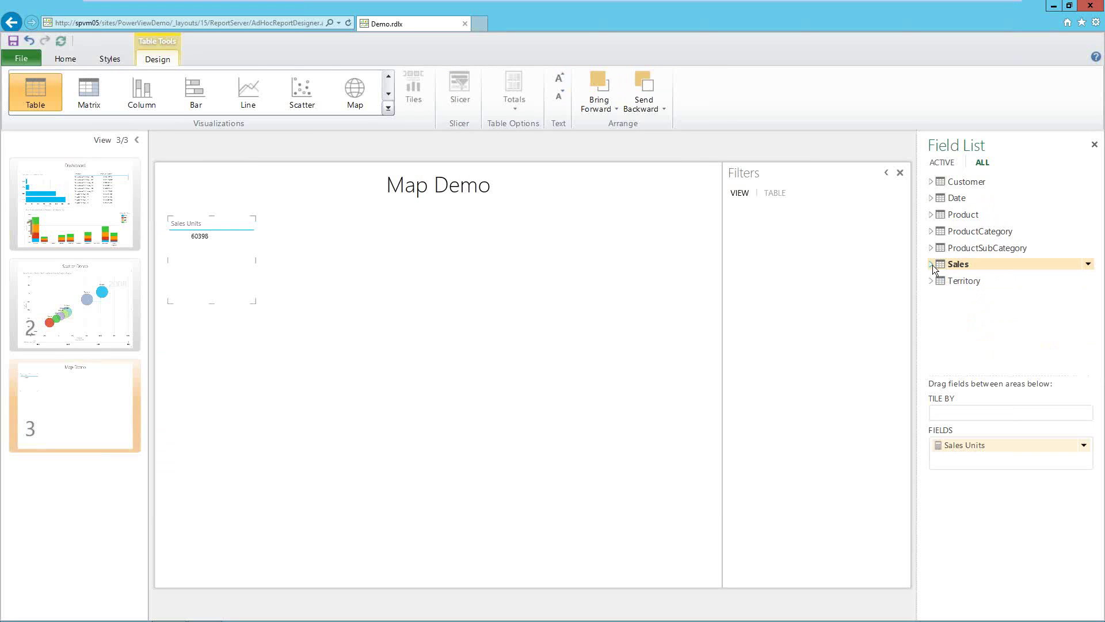